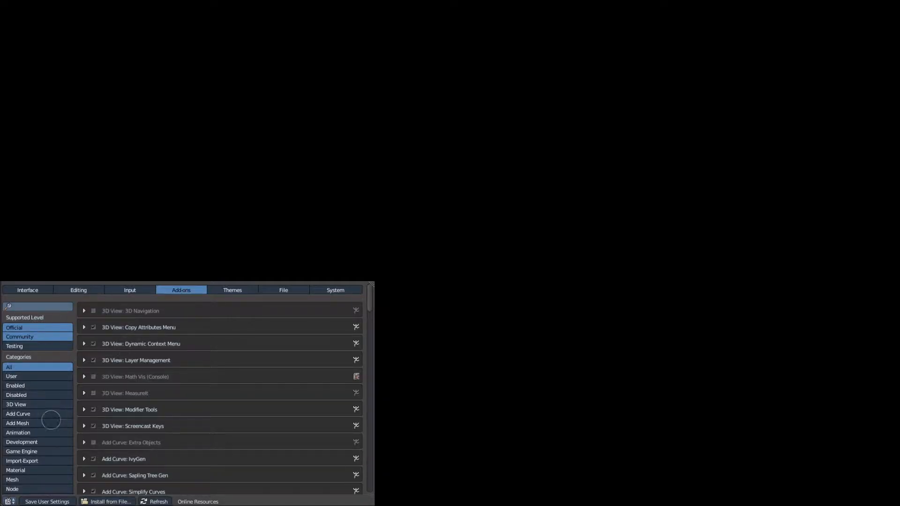
Step: Filter the add-ons list to the Add Mesh category
{"action": "left_click", "coordinate": [52, 422]}
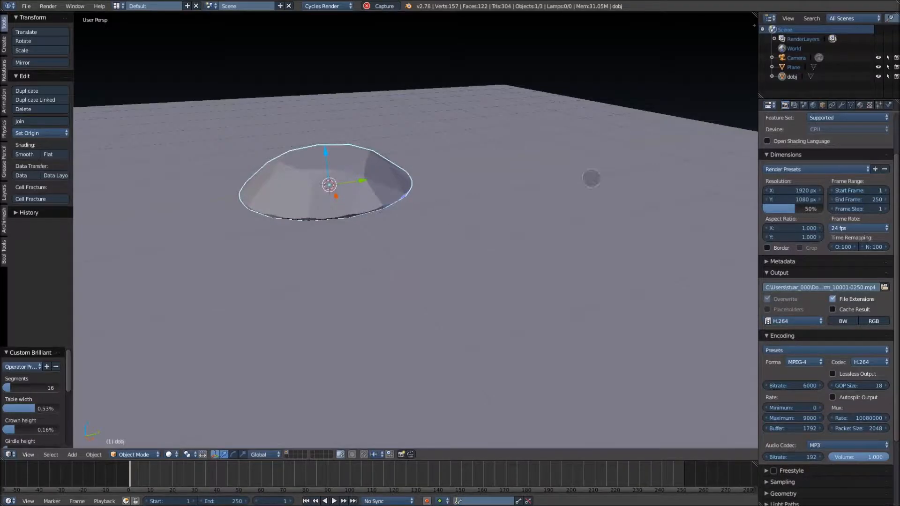
Step: Switch to the right orthographic view with the whole diamond in sight
{"action": "scroll", "coordinate": [590, 177], "scroll_direction": "down", "scroll_amount": 4}
{"action": "scroll", "coordinate": [532, 252], "scroll_direction": "down", "scroll_amount": 2}
{"action": "key", "text": "KP_3"}
{"action": "scroll", "coordinate": [531, 252], "scroll_direction": "up", "scroll_amount": 2}
{"action": "key", "text": "shift+a"}
{"action": "mouse_move", "coordinate": [487, 206]}
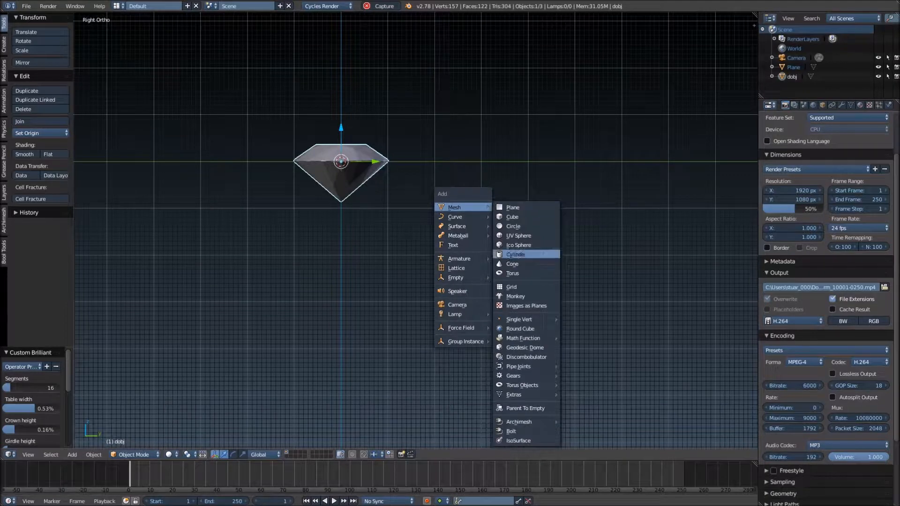
{"action": "left_click", "coordinate": [519, 245]}
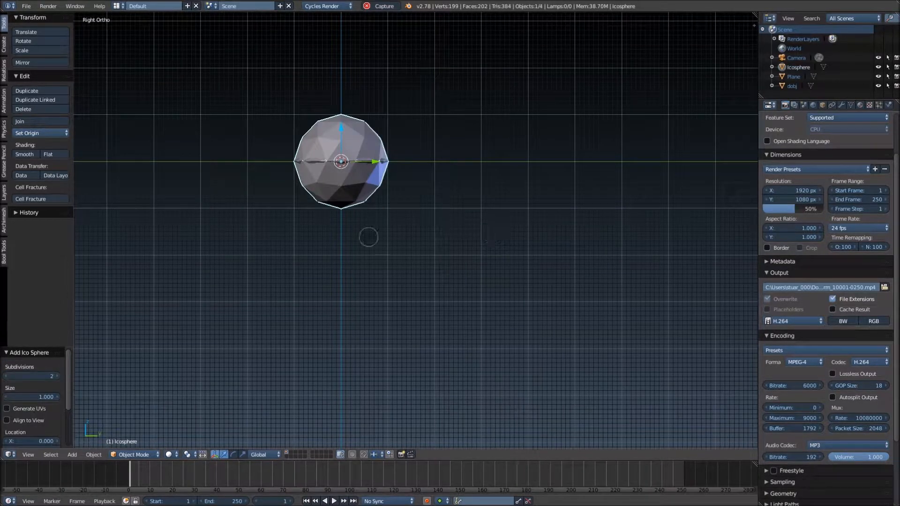
{"action": "key", "text": "g"}
{"action": "left_click", "coordinate": [481, 404]}
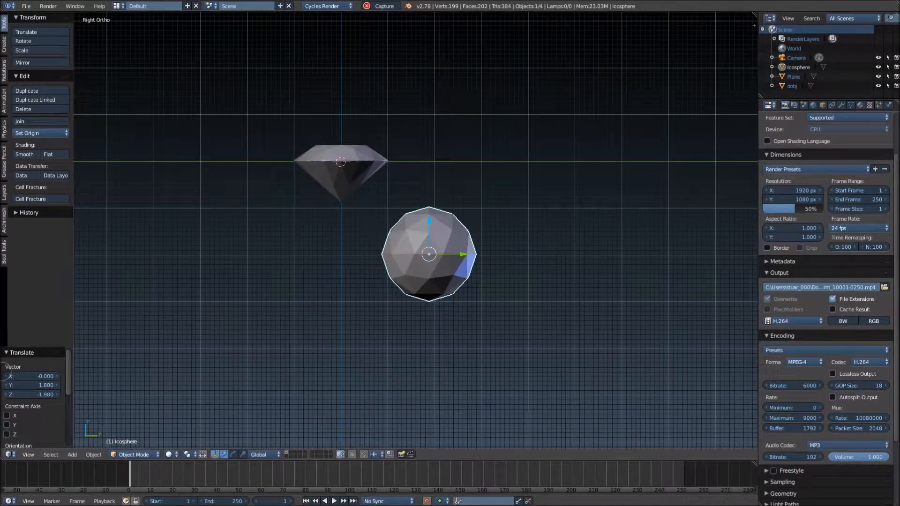
{"action": "scroll", "coordinate": [446, 284], "scroll_direction": "up", "scroll_amount": 2}
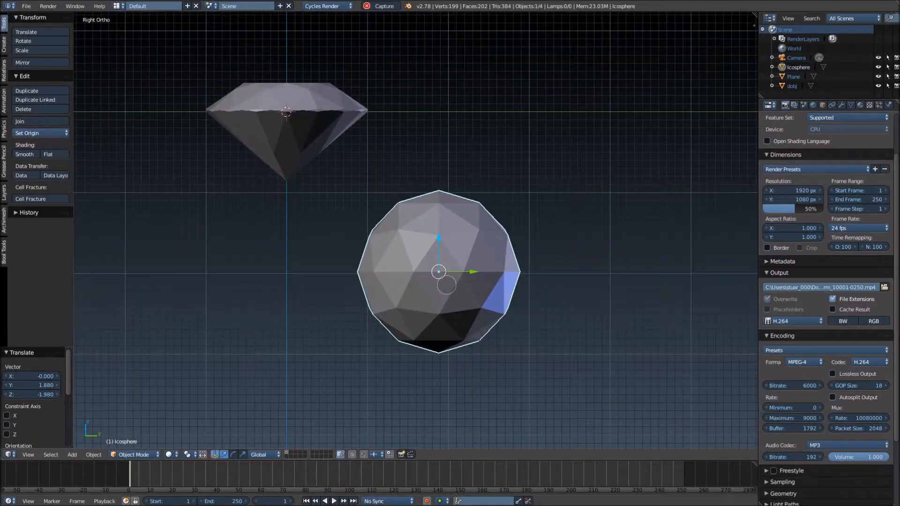
{"action": "key", "text": "x"}
{"action": "key", "text": "Return"}
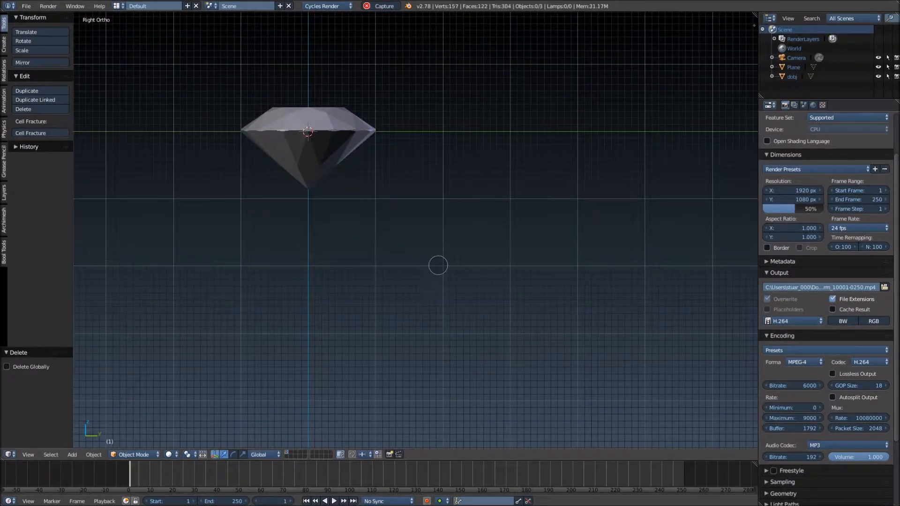
Step: Raise the diamond along the Z axis by about 0.867 so its tip sits near the ground line
{"action": "middle_click_drag", "start_coordinate": [437, 263], "coordinate": [468, 317], "text": "shift"}
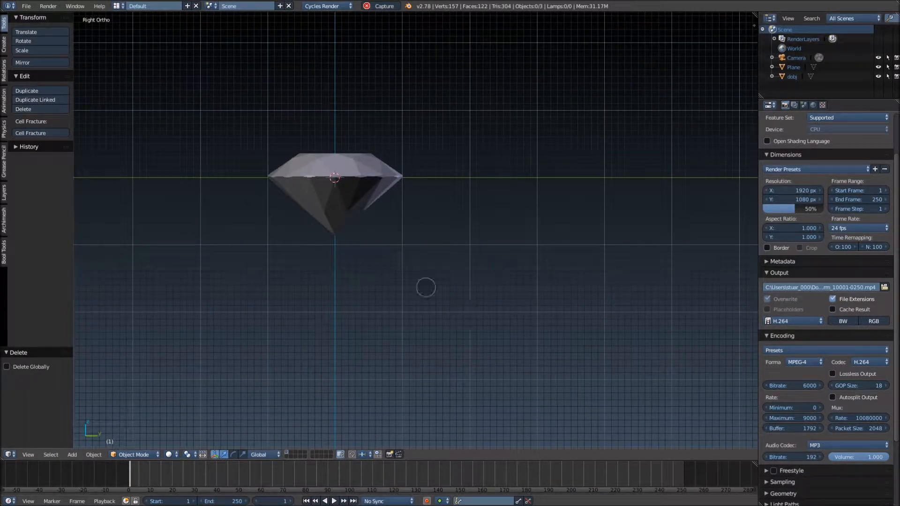
{"action": "middle_click_drag", "start_coordinate": [426, 287], "coordinate": [488, 334], "text": "shift"}
{"action": "scroll", "coordinate": [497, 336], "scroll_direction": "up", "scroll_amount": 5}
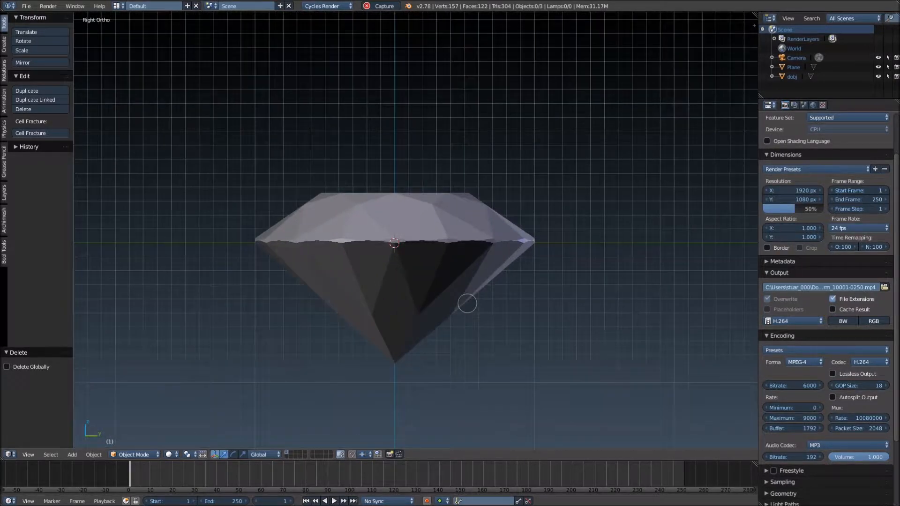
{"action": "right_click", "coordinate": [466, 304]}
{"action": "middle_click_drag", "start_coordinate": [585, 329], "coordinate": [507, 328], "text": "shift"}
{"action": "scroll", "coordinate": [544, 315], "scroll_direction": "up", "scroll_amount": 7}
{"action": "scroll", "coordinate": [548, 307], "scroll_direction": "down", "scroll_amount": 4}
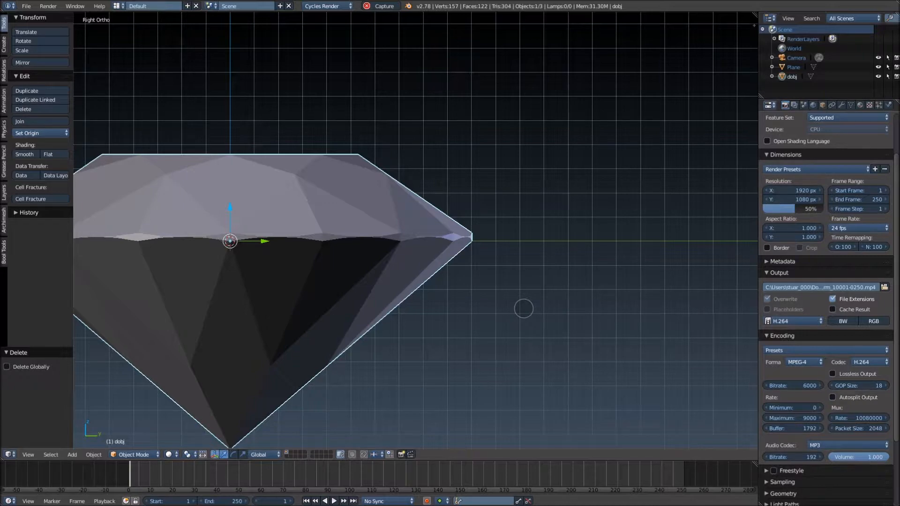
{"action": "key", "text": "g"}
{"action": "key", "text": "z"}
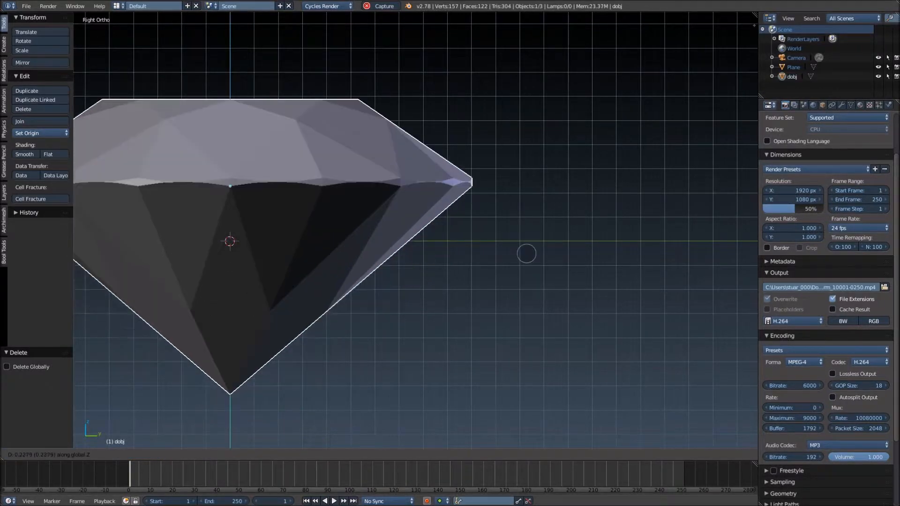
{"action": "left_click", "coordinate": [525, 99]}
Step: Lower the diamond about 0.005 along Z so its tip meets the 3D cursor at the origin
{"action": "scroll", "coordinate": [504, 116], "scroll_direction": "up", "scroll_amount": 4}
{"action": "middle_click_drag", "start_coordinate": [259, 206], "coordinate": [697, 197], "text": "shift"}
{"action": "scroll", "coordinate": [571, 271], "scroll_direction": "up", "scroll_amount": 6}
{"action": "scroll", "coordinate": [571, 272], "scroll_direction": "up", "scroll_amount": 5}
{"action": "middle_click_drag", "start_coordinate": [595, 314], "coordinate": [373, 283], "text": "shift"}
{"action": "scroll", "coordinate": [529, 314], "scroll_direction": "up", "scroll_amount": 3}
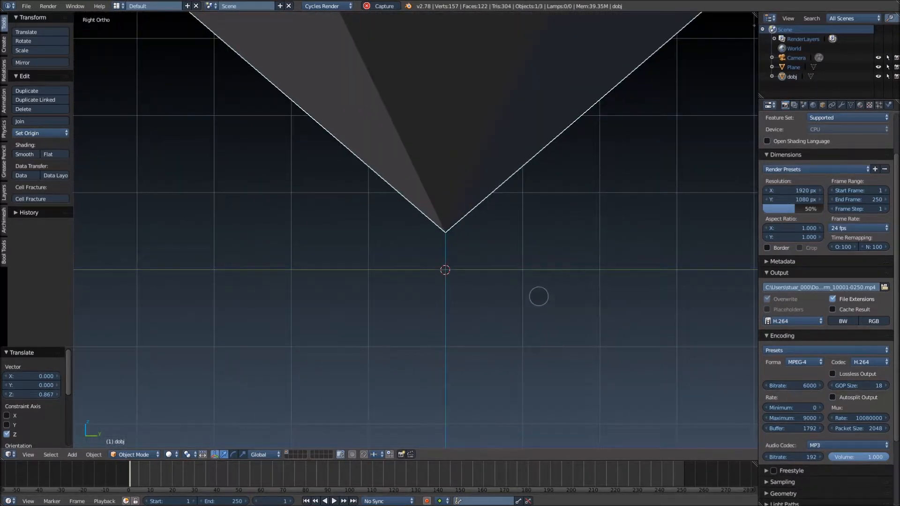
{"action": "key", "text": "g"}
{"action": "key", "text": "z"}
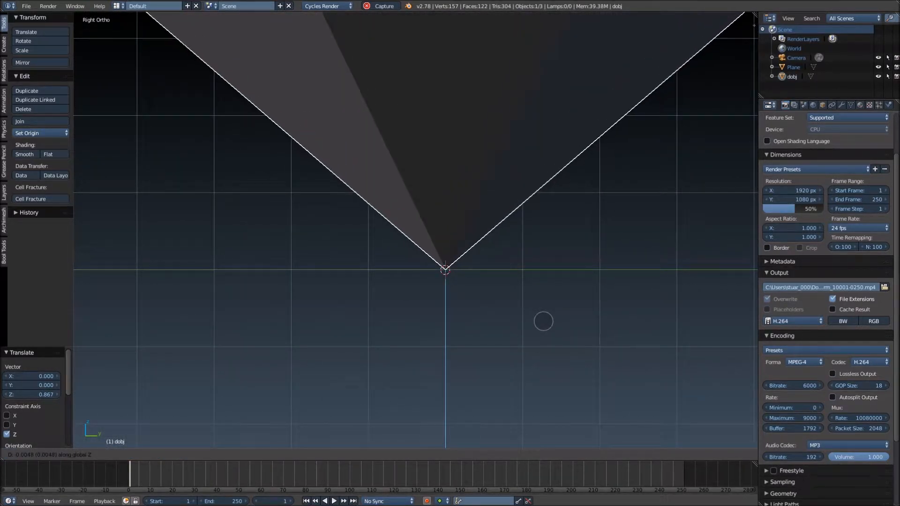
{"action": "left_click", "coordinate": [544, 321]}
Step: Set the pivot point to the 3D Cursor and rotate the diamond about 39.9° around its tip
{"action": "scroll", "coordinate": [543, 318], "scroll_direction": "down", "scroll_amount": 4}
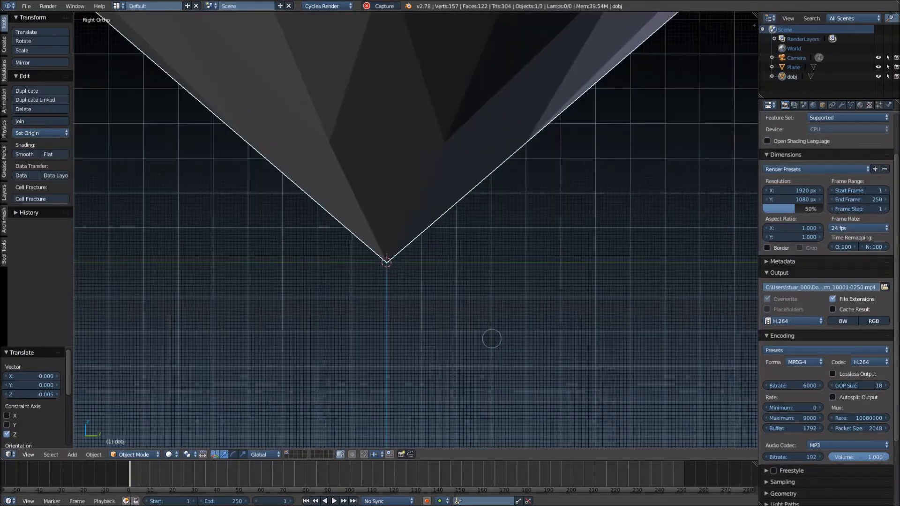
{"action": "scroll", "coordinate": [422, 342], "scroll_direction": "down", "scroll_amount": 2}
{"action": "left_click", "coordinate": [188, 454]}
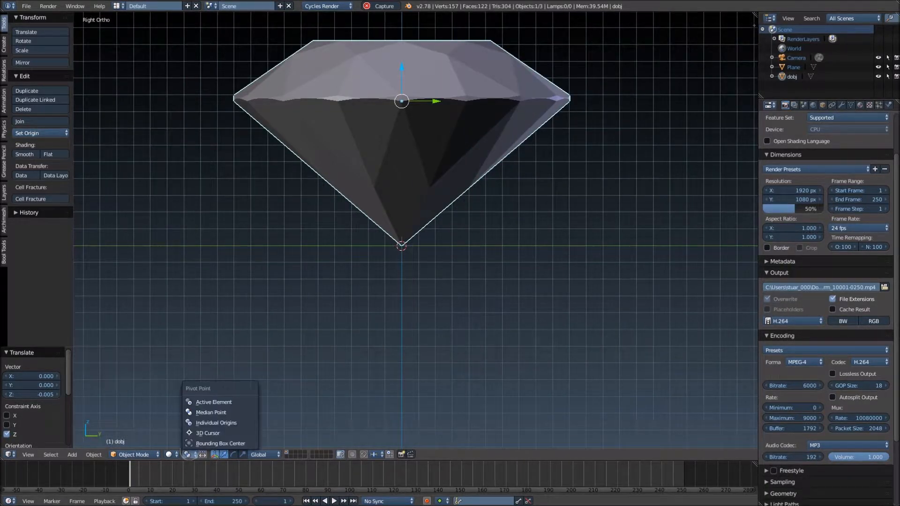
{"action": "left_click", "coordinate": [207, 433]}
{"action": "key", "text": "r"}
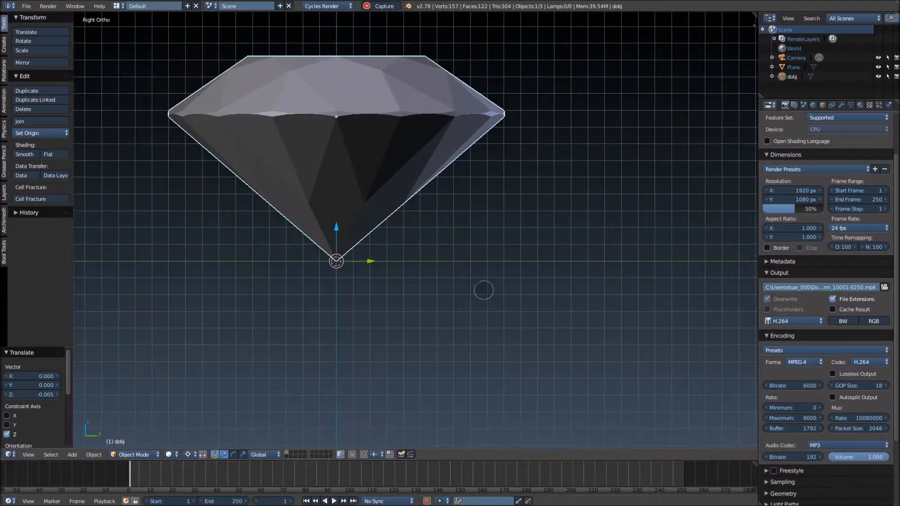
{"action": "left_click", "coordinate": [665, 305]}
Step: Rotate the diamond about 0.84° more so its lower side lies flat on the ground line
{"action": "scroll", "coordinate": [664, 306], "scroll_direction": "up", "scroll_amount": 1}
{"action": "middle_click_drag", "start_coordinate": [664, 305], "coordinate": [553, 252], "text": "shift"}
{"action": "scroll", "coordinate": [553, 252], "scroll_direction": "up", "scroll_amount": 9}
{"action": "middle_click_drag", "start_coordinate": [612, 169], "coordinate": [415, 236], "text": "shift"}
{"action": "middle_click_drag", "start_coordinate": [574, 174], "coordinate": [470, 276], "text": "shift"}
{"action": "scroll", "coordinate": [535, 215], "scroll_direction": "up", "scroll_amount": 4}
{"action": "scroll", "coordinate": [469, 275], "scroll_direction": "up", "scroll_amount": 4}
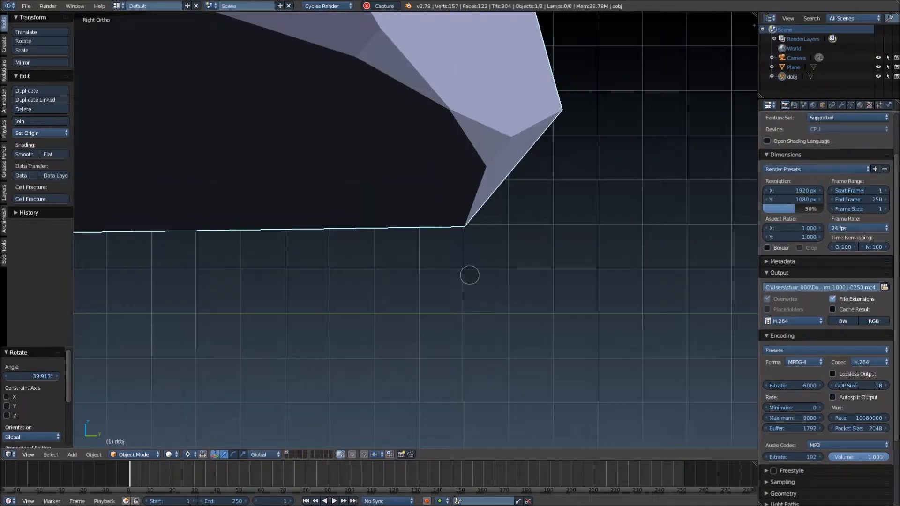
{"action": "key", "text": "r"}
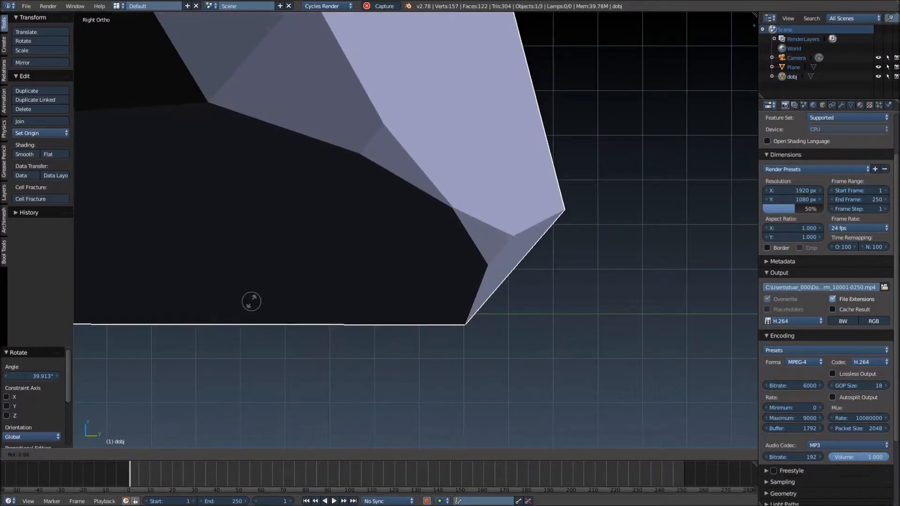
{"action": "left_click", "coordinate": [335, 21]}
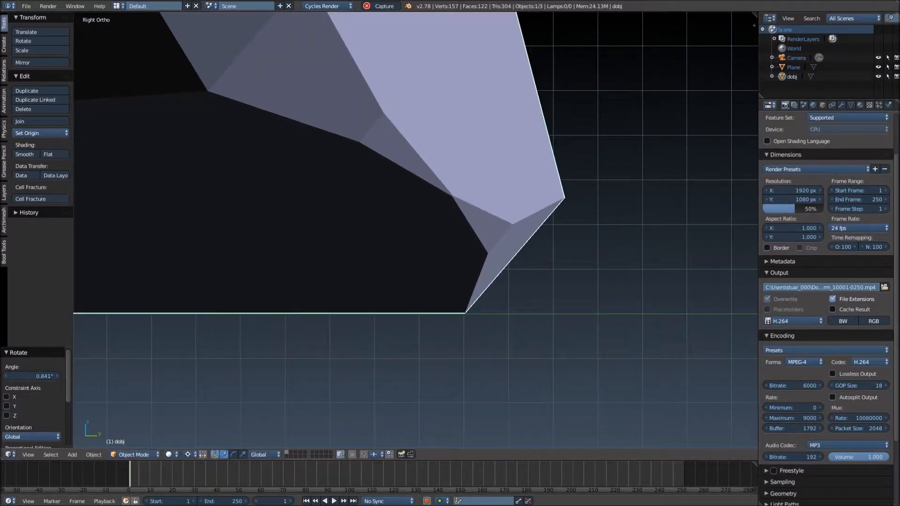
Step: Orbit to a perspective view of the tilted diamond on the plane and hide the 3D manipulator
{"action": "scroll", "coordinate": [404, 136], "scroll_direction": "down", "scroll_amount": 8}
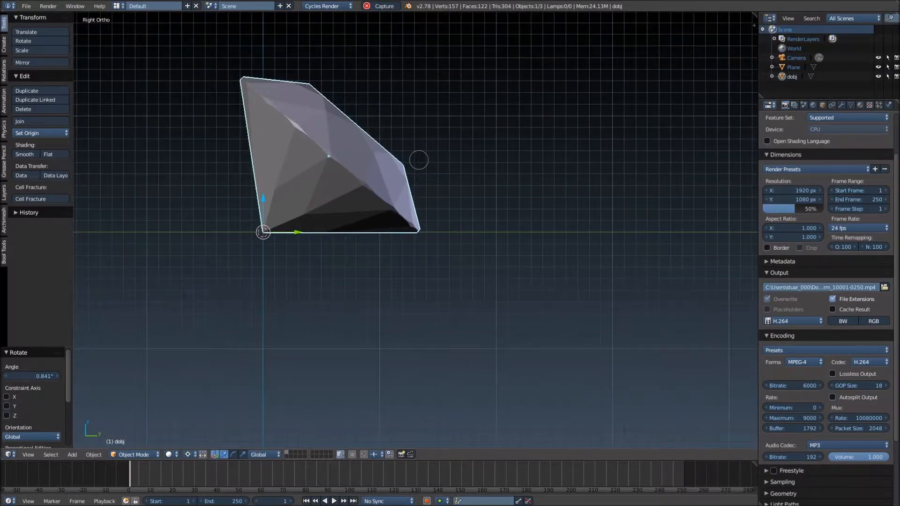
{"action": "scroll", "coordinate": [461, 216], "scroll_direction": "up", "scroll_amount": 3}
{"action": "middle_click_drag", "start_coordinate": [486, 232], "coordinate": [494, 276]}
{"action": "scroll", "coordinate": [445, 258], "scroll_direction": "down", "scroll_amount": 8}
{"action": "scroll", "coordinate": [525, 230], "scroll_direction": "down", "scroll_amount": 3}
{"action": "scroll", "coordinate": [542, 225], "scroll_direction": "up", "scroll_amount": 3}
{"action": "left_click", "coordinate": [215, 454]}
{"action": "middle_click_drag", "start_coordinate": [378, 345], "coordinate": [497, 297]}
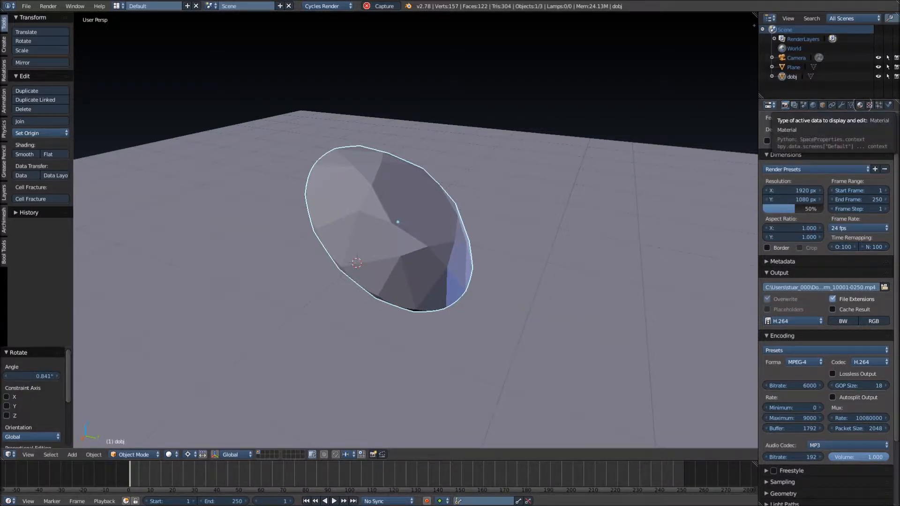
Step: Create a new material for the diamond and name it underlight
{"action": "left_click", "coordinate": [861, 105]}
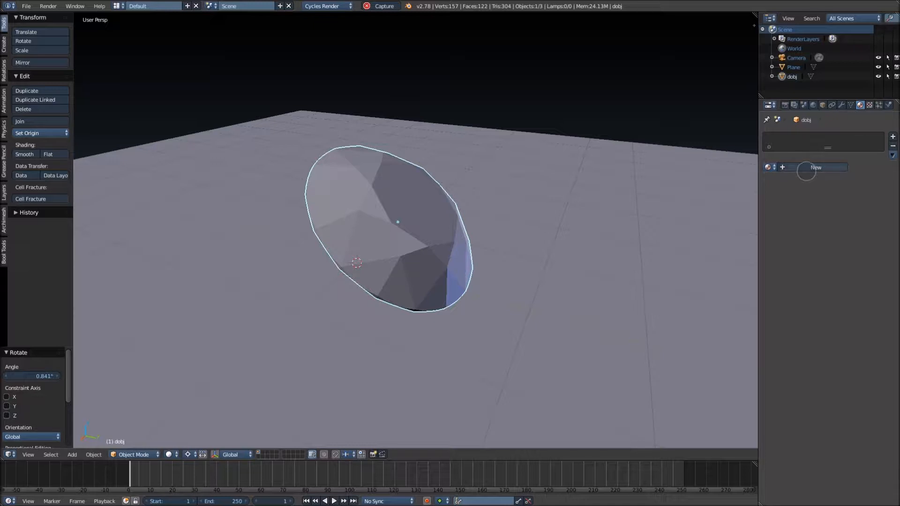
{"action": "left_click", "coordinate": [806, 171]}
{"action": "left_click", "coordinate": [796, 167]}
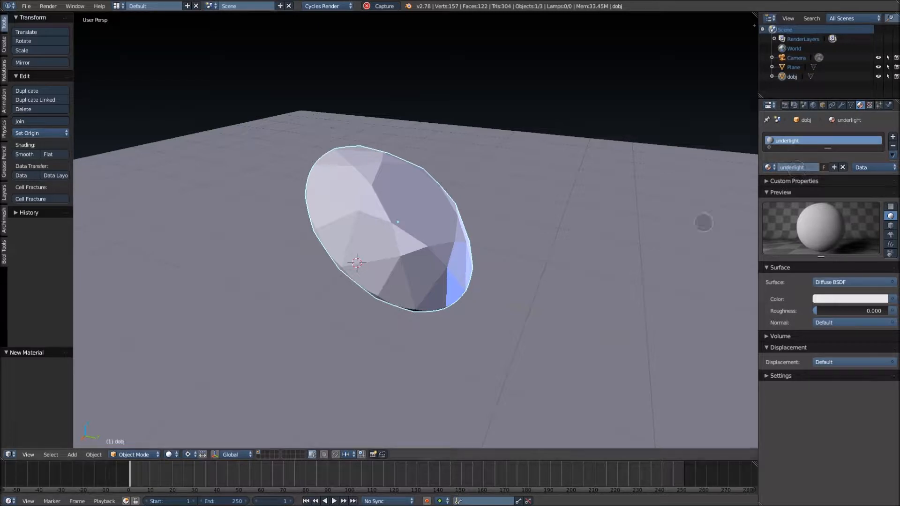
Step: Split the 3D view, turn the new area into a Node Editor, and hide the side panels in both areas
{"action": "left_click_drag", "start_coordinate": [753, 16], "coordinate": [444, 85]}
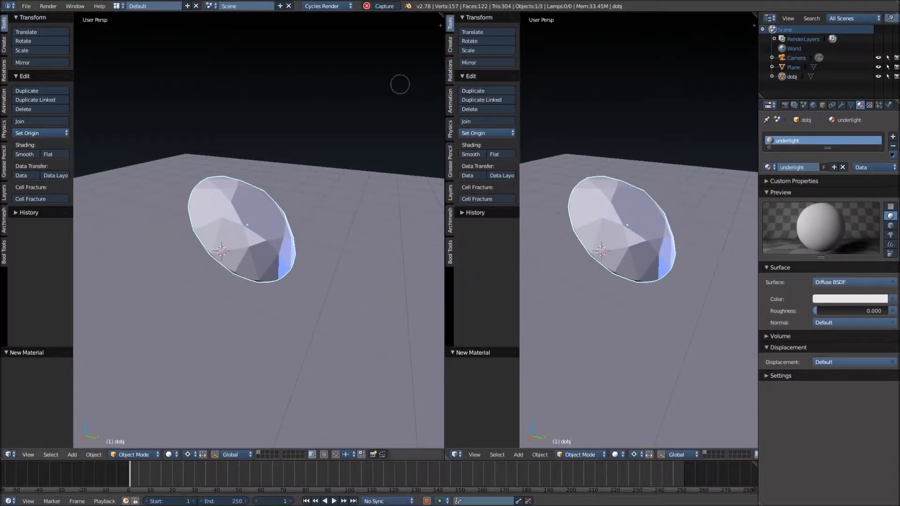
{"action": "left_click", "coordinate": [454, 454]}
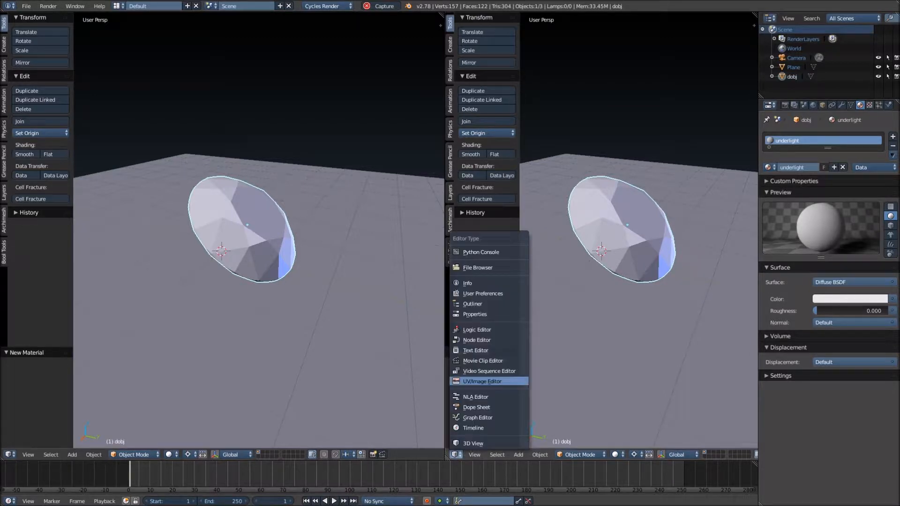
{"action": "left_click", "coordinate": [482, 341]}
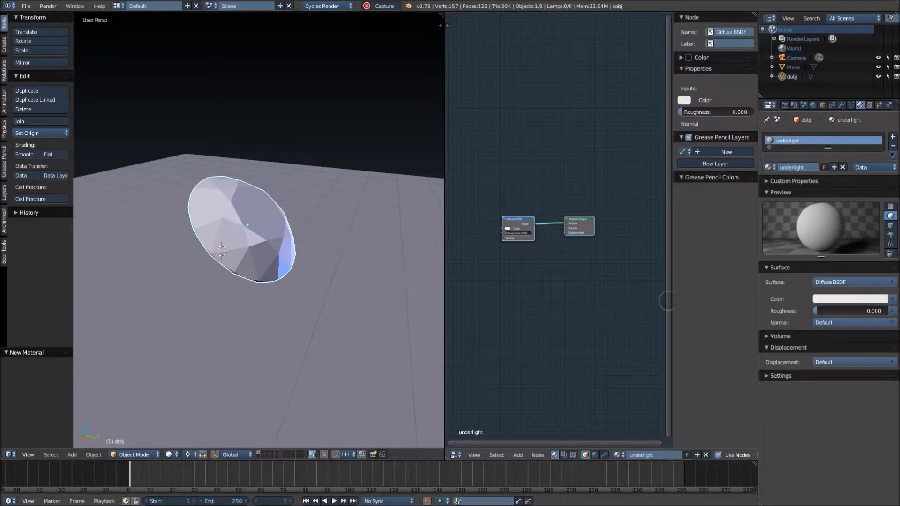
{"action": "key", "text": "n"}
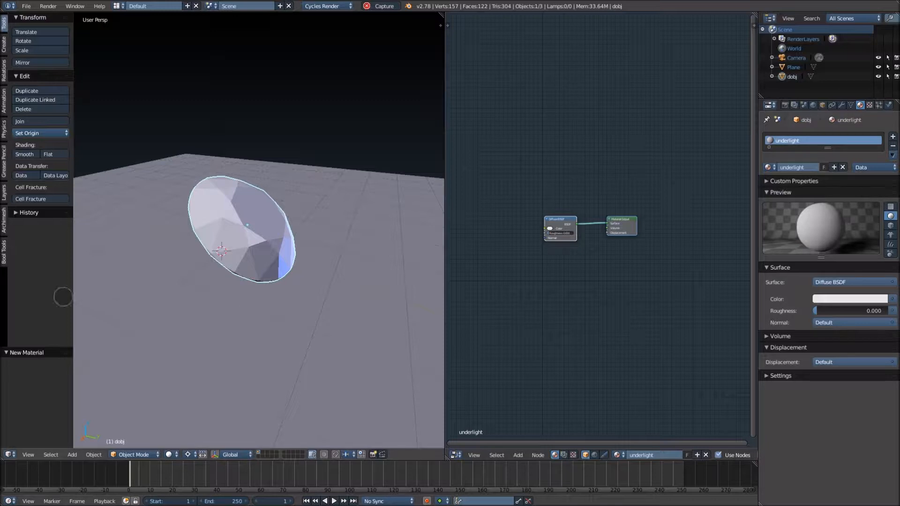
{"action": "key", "text": "t"}
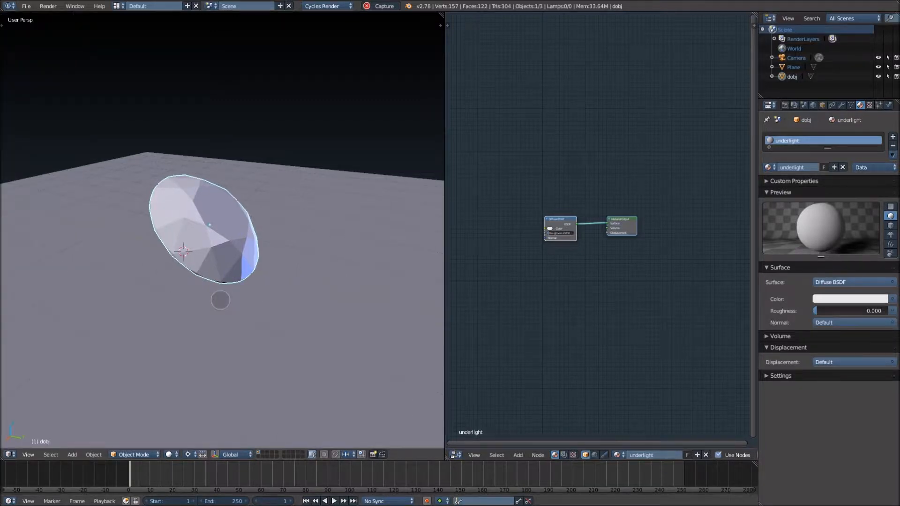
Step: Set a render border around the diamond and preview it with rendered shading
{"action": "key", "text": "ctrl+b"}
{"action": "left_click_drag", "start_coordinate": [293, 312], "coordinate": [116, 149]}
{"action": "key", "text": "shift+z"}
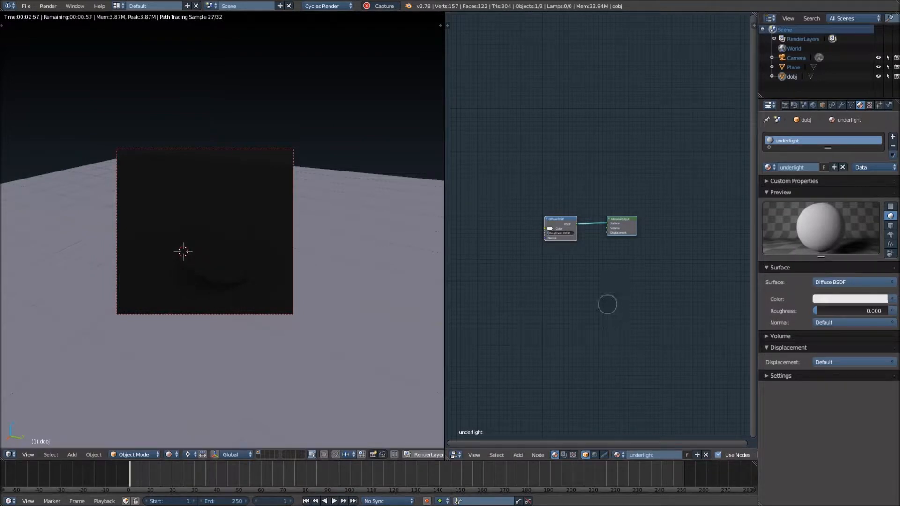
{"action": "scroll", "coordinate": [608, 304], "scroll_direction": "up", "scroll_amount": 5}
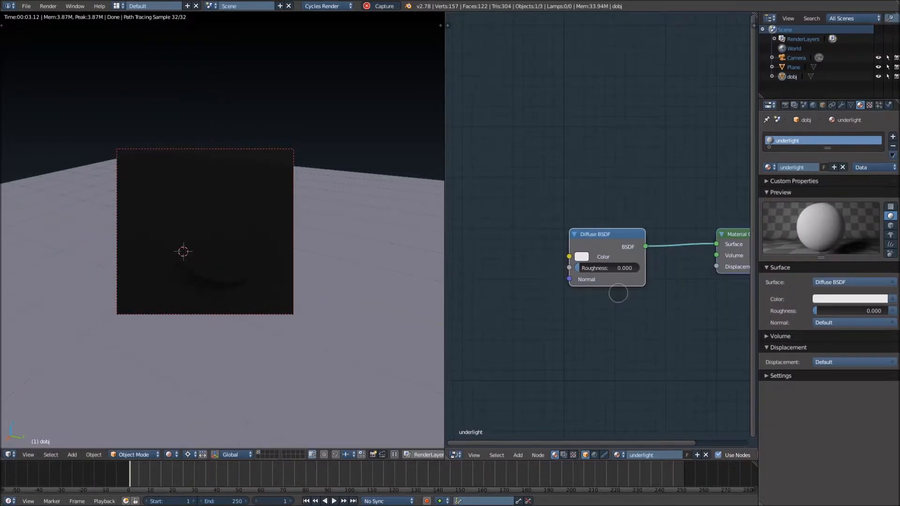
{"action": "key", "text": "n"}
{"action": "scroll", "coordinate": [399, 387], "scroll_direction": "down", "scroll_amount": 5}
{"action": "key", "text": "n"}
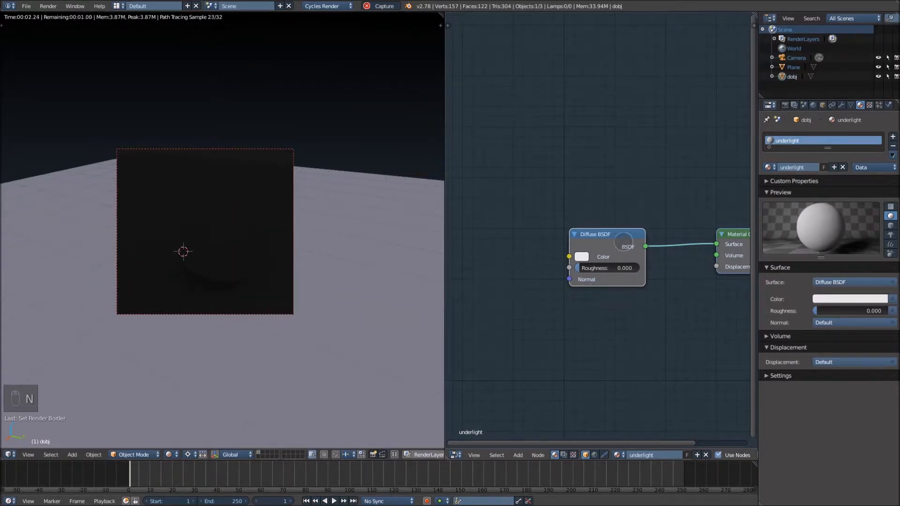
Step: Replace the Diffuse BSDF node with a Mix Shader connected to the Material Output's Surface input
{"action": "scroll", "coordinate": [624, 241], "scroll_direction": "up", "scroll_amount": 2}
{"action": "key", "text": "x"}
{"action": "key", "text": "shift+a"}
{"action": "mouse_move", "coordinate": [583, 266]}
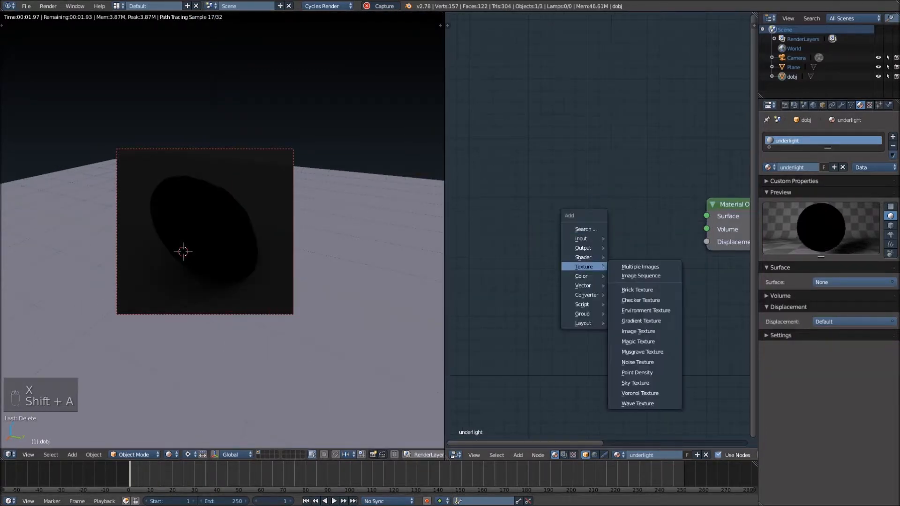
{"action": "left_click", "coordinate": [631, 347]}
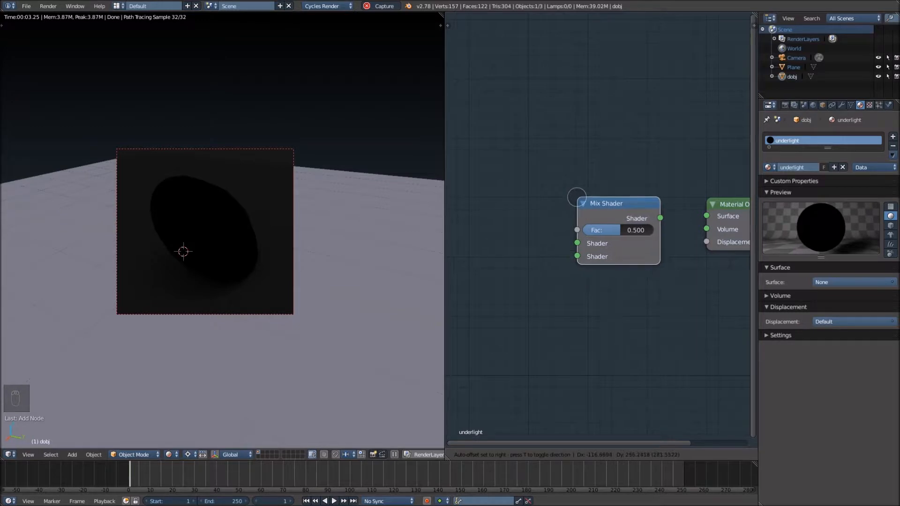
{"action": "left_click", "coordinate": [586, 192]}
{"action": "left_click_drag", "start_coordinate": [661, 214], "coordinate": [706, 216]}
Step: Set the Mix Shader's Fac to 0
{"action": "left_click", "coordinate": [636, 225]}
{"action": "type", "text": "0"}
{"action": "key", "text": "Return"}
Step: Redraw the render border more tightly around the diamond
{"action": "key", "text": "ctrl+b"}
{"action": "left_click_drag", "start_coordinate": [260, 279], "coordinate": [148, 167]}
Step: Add a Glass BSDF node beside the Mix Shader and connect its BSDF output to the first Shader input
{"action": "middle_click_drag", "start_coordinate": [499, 231], "coordinate": [617, 248]}
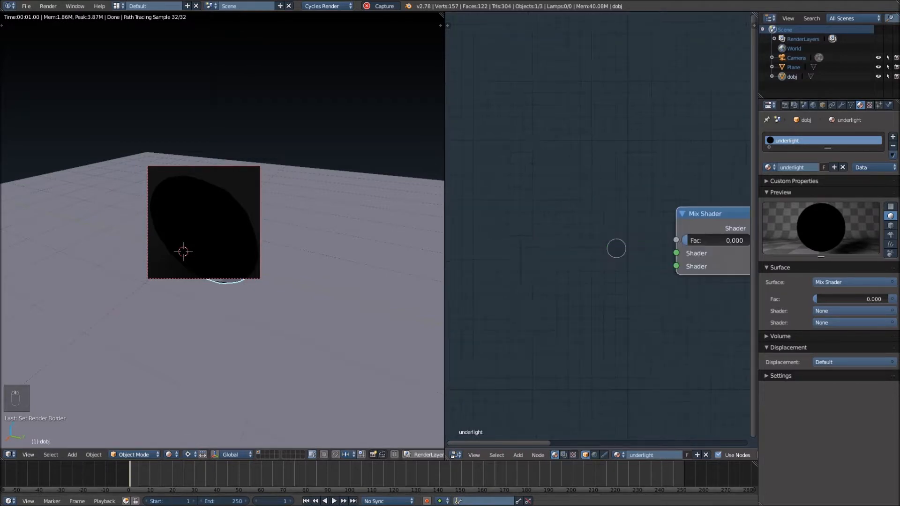
{"action": "key", "text": "shift+a"}
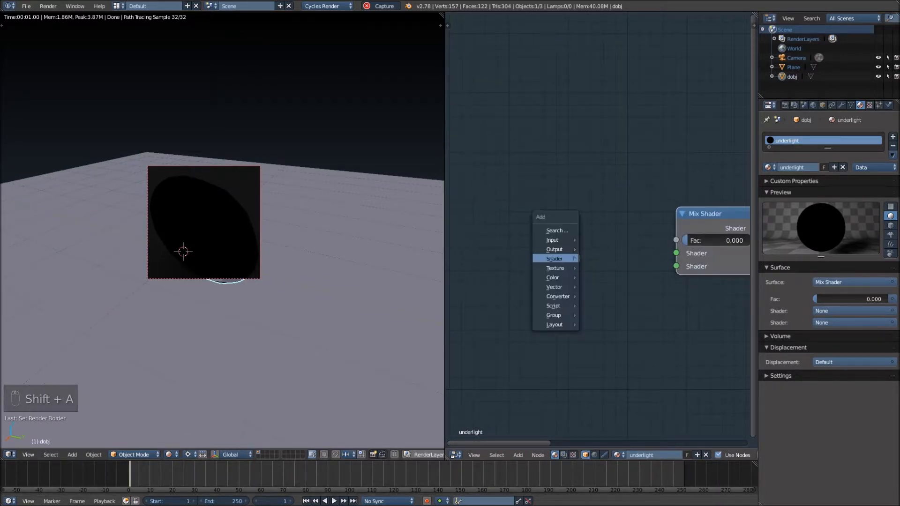
{"action": "mouse_move", "coordinate": [569, 258]}
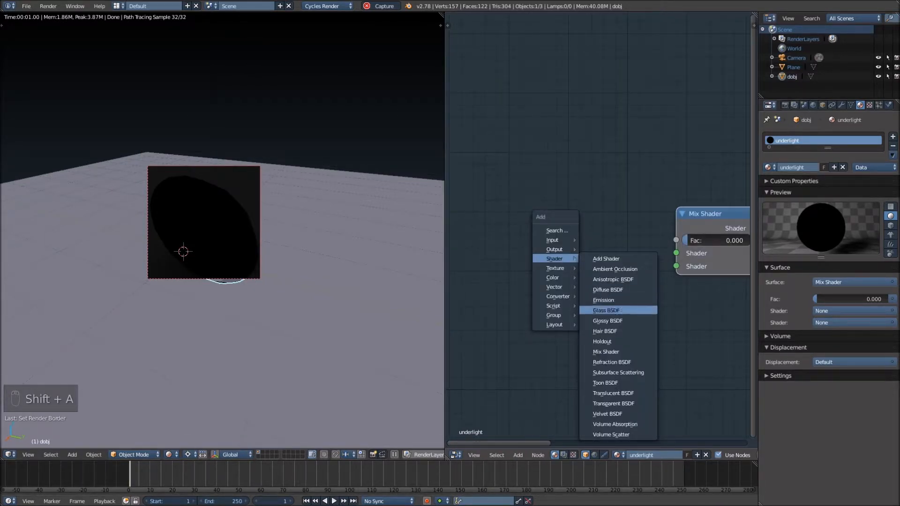
{"action": "left_click", "coordinate": [606, 311]}
{"action": "left_click", "coordinate": [550, 205]}
{"action": "left_click_drag", "start_coordinate": [619, 218], "coordinate": [676, 253]}
{"action": "scroll", "coordinate": [590, 256], "scroll_direction": "up", "scroll_amount": 2}
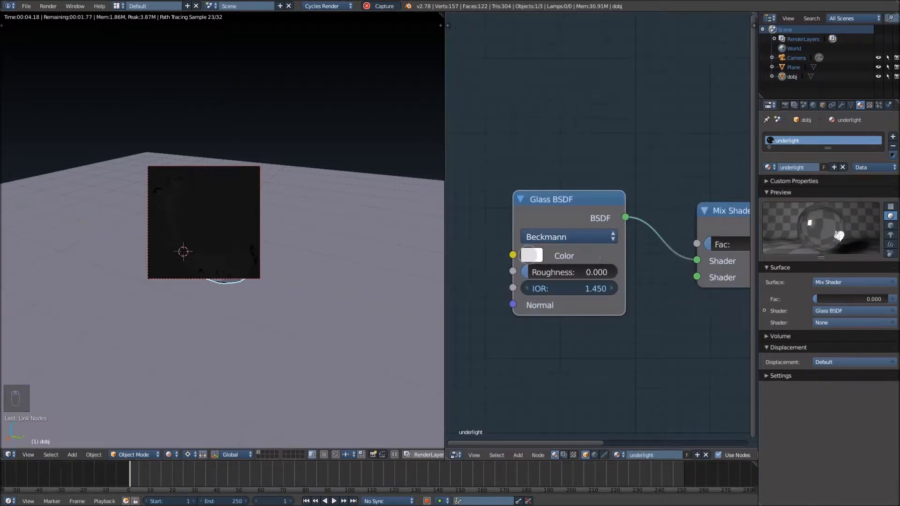
Step: Tint the Glass BSDF's Color light blue with saturation 0.2 and hue 0.6
{"action": "left_click", "coordinate": [531, 255]}
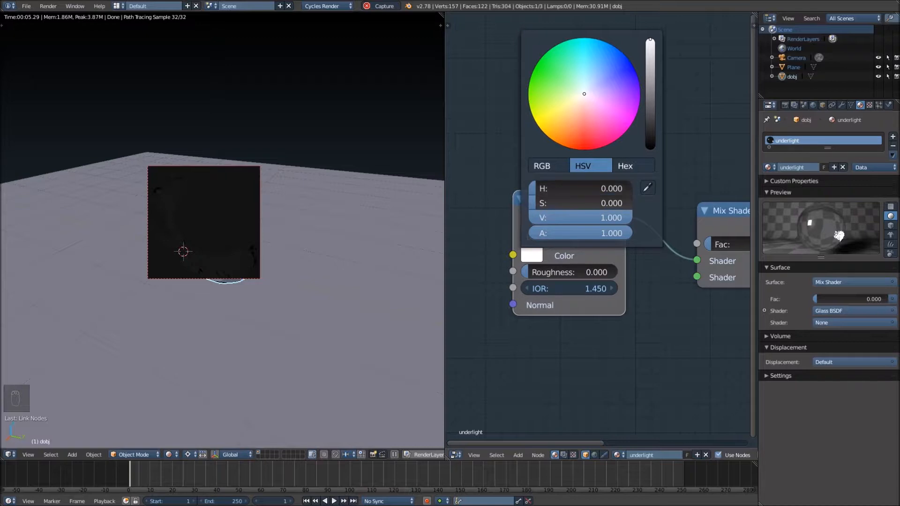
{"action": "left_click_drag", "start_coordinate": [572, 203], "coordinate": [590, 203]}
{"action": "left_click", "coordinate": [590, 203]}
{"action": "type", "text": ".2"}
{"action": "key", "text": "shift+Tab"}
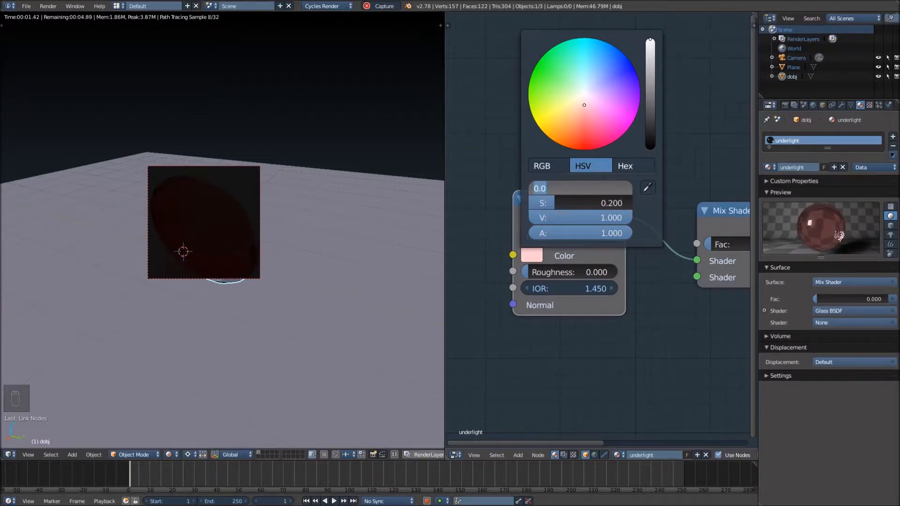
{"action": "key", "text": "Return"}
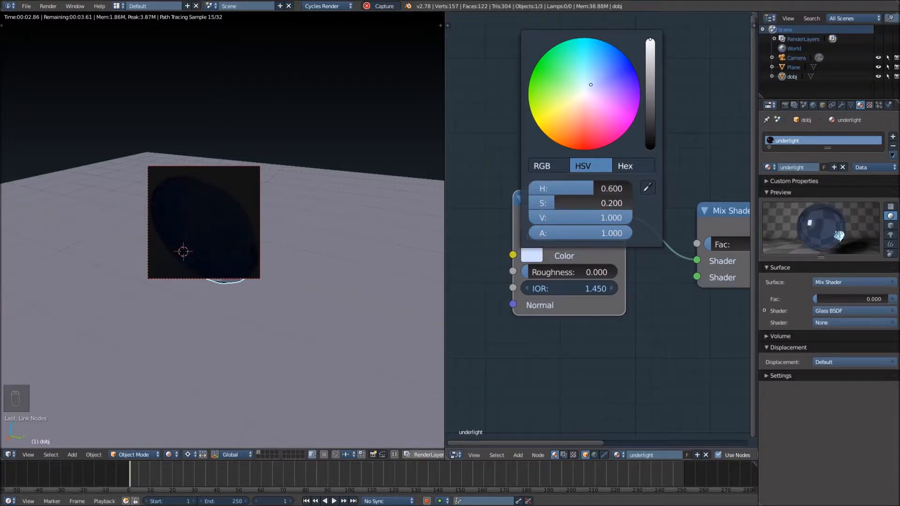
Step: Add an Emission node below the Glass BSDF and connect it to the Mix Shader's second Shader input
{"action": "scroll", "coordinate": [560, 308], "scroll_direction": "down", "scroll_amount": 4}
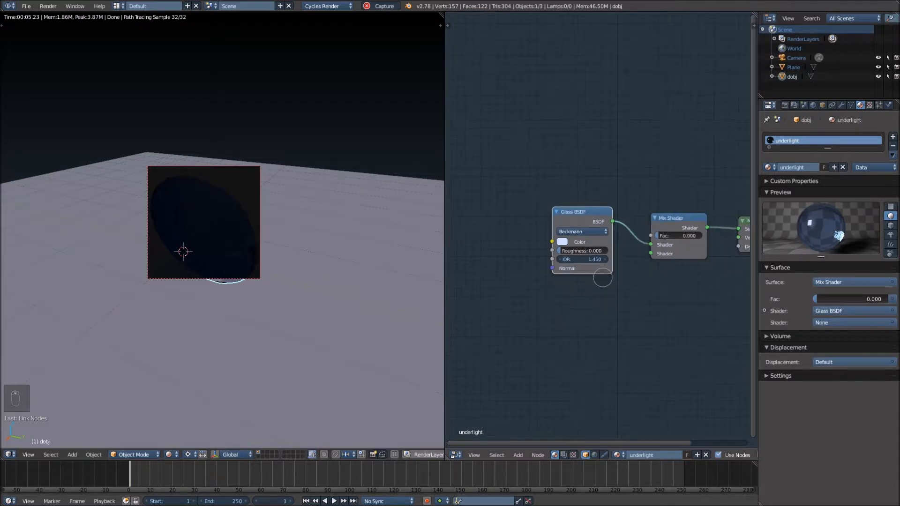
{"action": "scroll", "coordinate": [590, 255], "scroll_direction": "up", "scroll_amount": 2}
{"action": "middle_click_drag", "start_coordinate": [602, 274], "coordinate": [606, 236]}
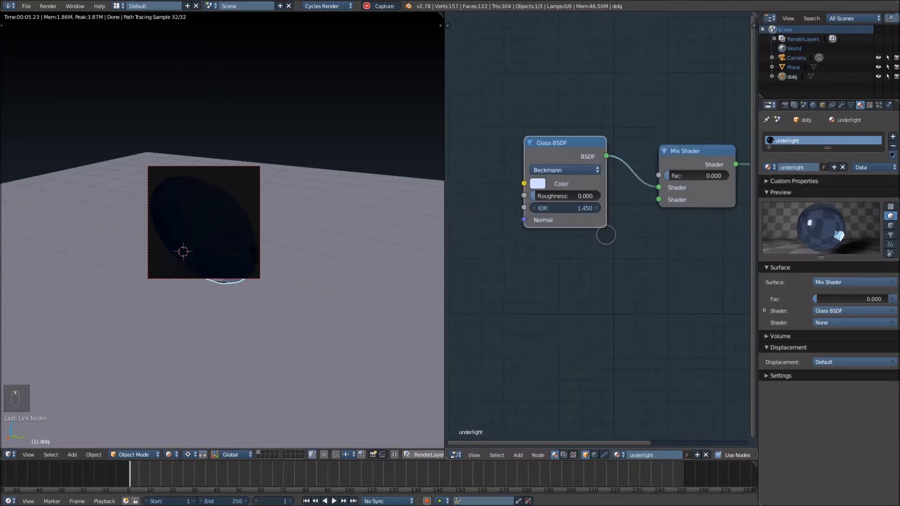
{"action": "scroll", "coordinate": [602, 237], "scroll_direction": "up", "scroll_amount": 1}
{"action": "key", "text": "shift+a"}
{"action": "mouse_move", "coordinate": [577, 252]}
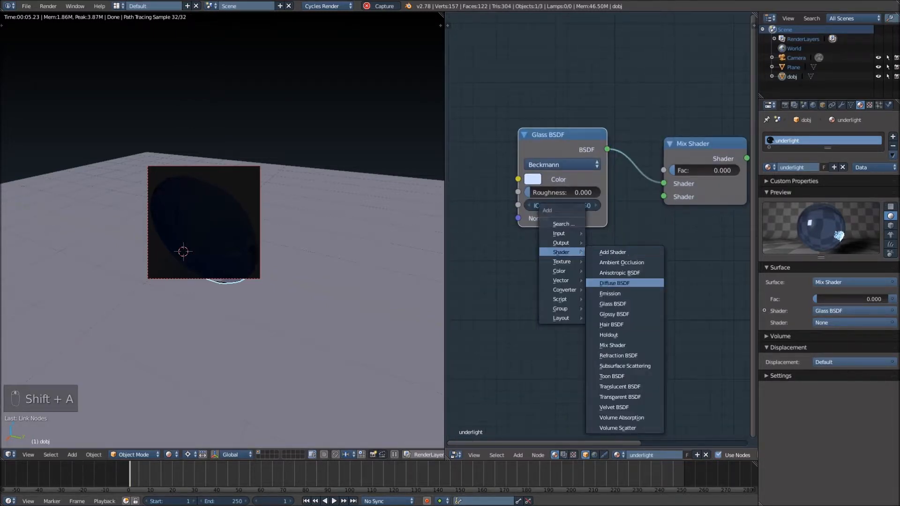
{"action": "left_click", "coordinate": [610, 293]}
{"action": "left_click", "coordinate": [517, 253]}
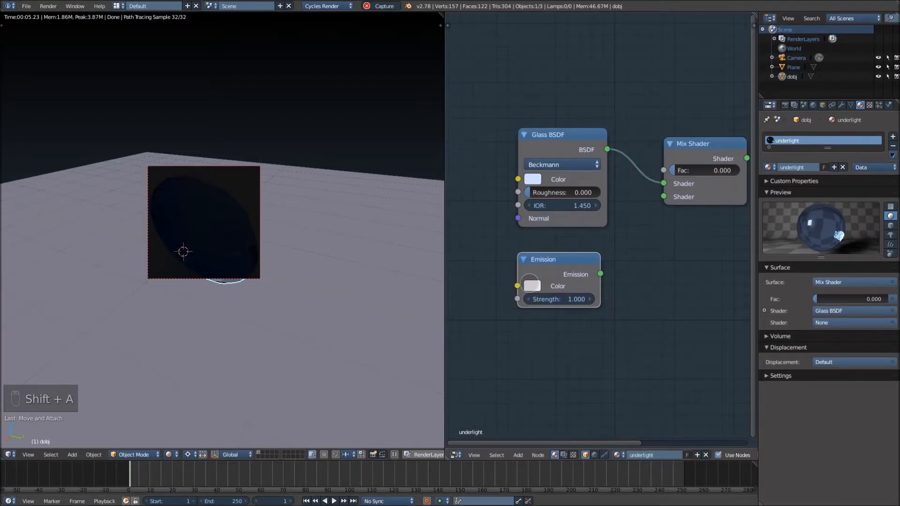
{"action": "left_click", "coordinate": [532, 286]}
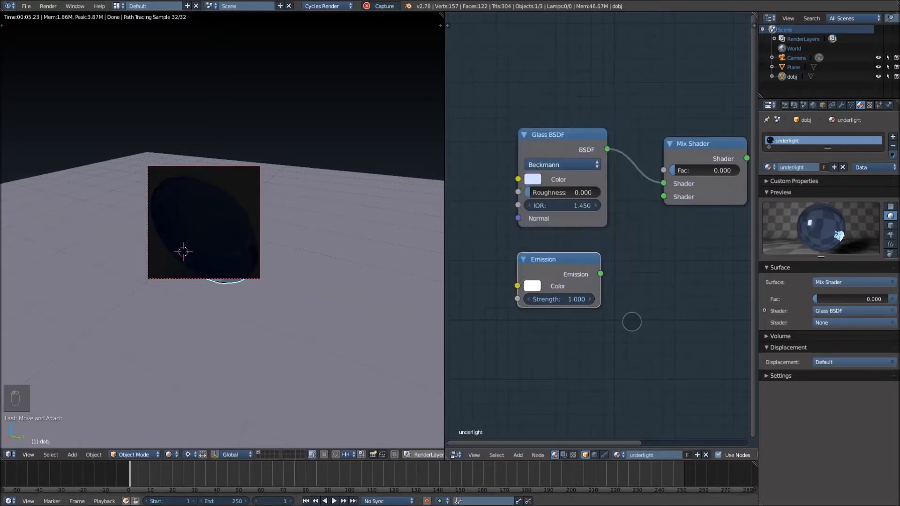
{"action": "left_click_drag", "start_coordinate": [601, 274], "coordinate": [604, 269]}
{"action": "left_click_drag", "start_coordinate": [655, 207], "coordinate": [664, 197]}
Step: Set the Mix Shader's Fac to 0.5 and view the result on the diamond
{"action": "left_click", "coordinate": [709, 171]}
{"action": "type", "text": ".5"}
{"action": "key", "text": "Return"}
{"action": "middle_click_drag", "start_coordinate": [307, 295], "coordinate": [308, 265]}
Step: Add a Layer Weight node above the Glass BSDF
{"action": "middle_click_drag", "start_coordinate": [608, 106], "coordinate": [635, 287]}
{"action": "scroll", "coordinate": [590, 226], "scroll_direction": "down", "scroll_amount": 3}
{"action": "key", "text": "shift+a"}
{"action": "mouse_move", "coordinate": [592, 206]}
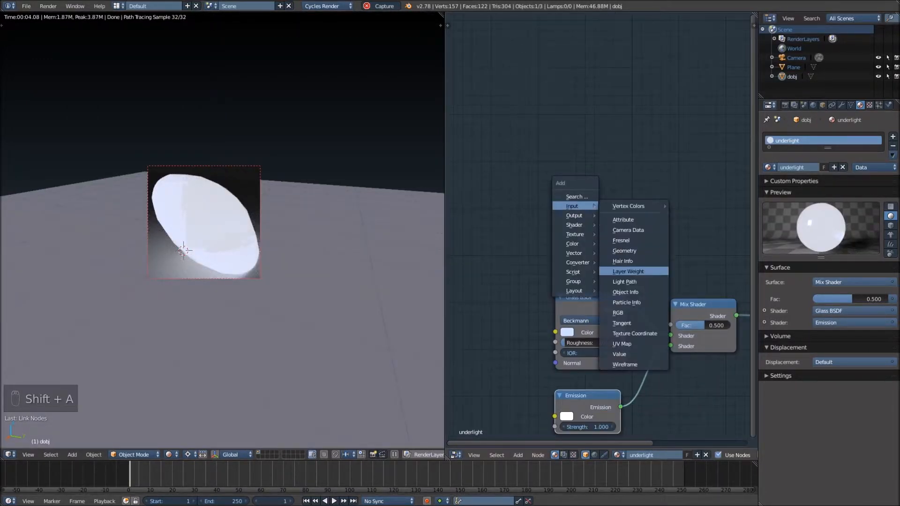
{"action": "left_click", "coordinate": [628, 271]}
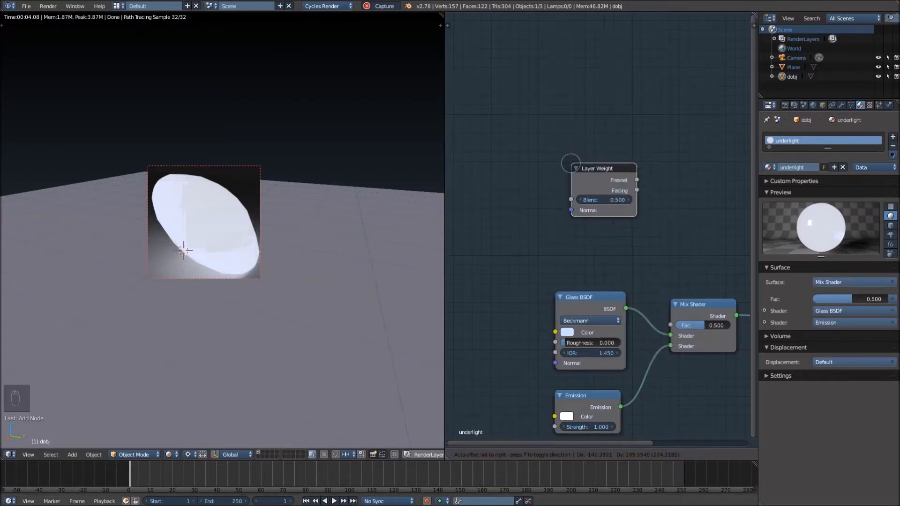
{"action": "left_click", "coordinate": [556, 144]}
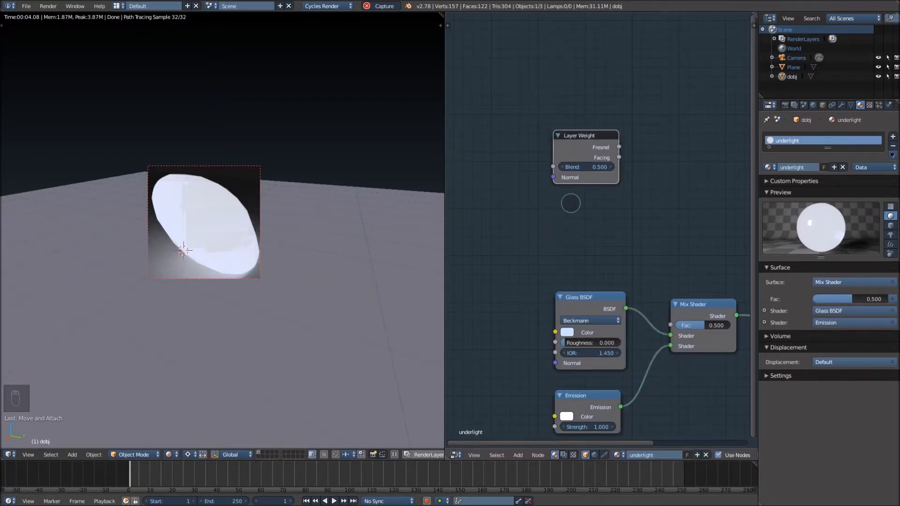
Step: Add a Geometry node beneath the Layer Weight node and move both away from the shader nodes to make room
{"action": "key", "text": "shift+a"}
{"action": "left_click", "coordinate": [605, 248]}
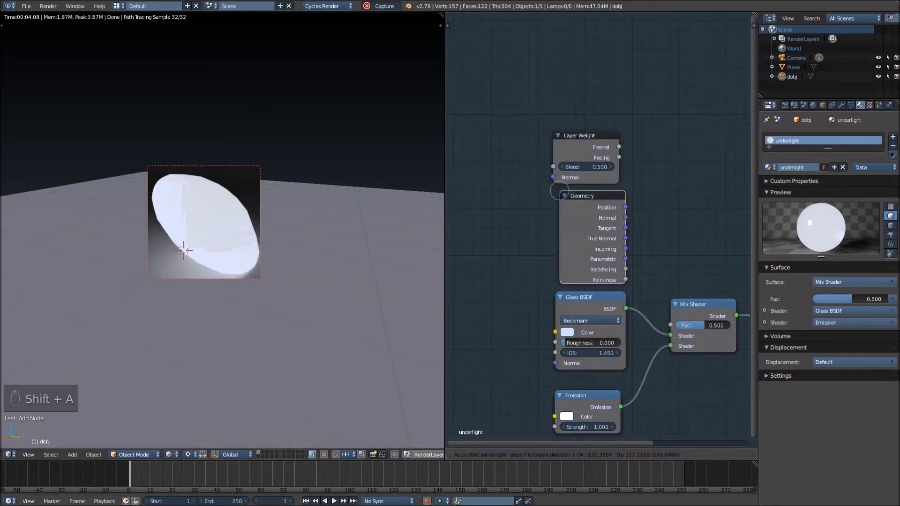
{"action": "left_click", "coordinate": [549, 190]}
{"action": "key", "text": "Home"}
{"action": "right_click", "coordinate": [513, 107], "text": "shift"}
{"action": "key", "text": "g"}
{"action": "left_click", "coordinate": [514, 177]}
{"action": "middle_click_drag", "start_coordinate": [534, 208], "coordinate": [590, 208]}
{"action": "key", "text": "a"}
Step: Add a Math node set to Multiply, fed by the Layer Weight's Facing and the Geometry node's Backfacing outputs
{"action": "key", "text": "shift+a"}
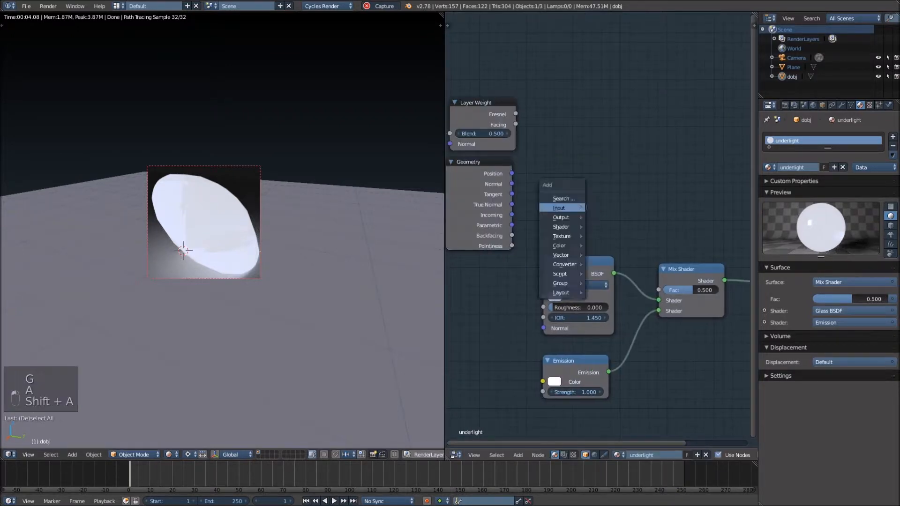
{"action": "mouse_move", "coordinate": [565, 264]}
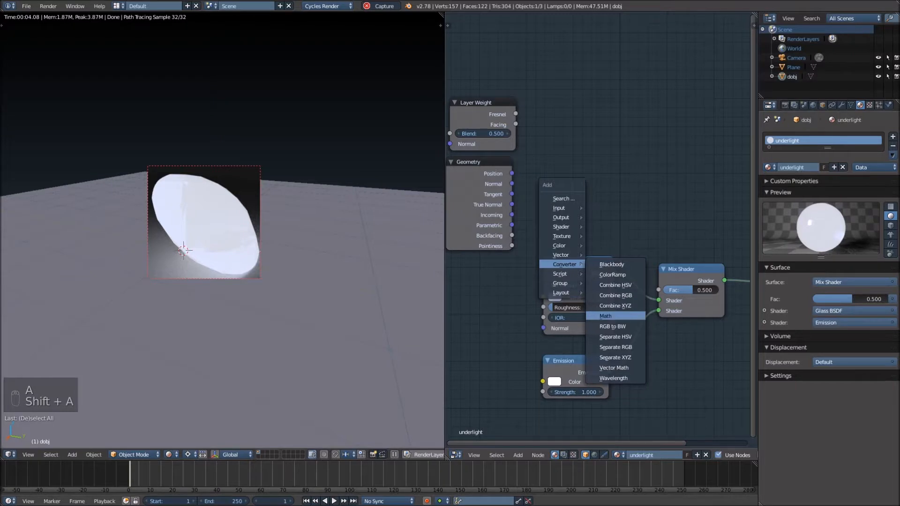
{"action": "left_click", "coordinate": [605, 316]}
{"action": "left_click", "coordinate": [569, 162]}
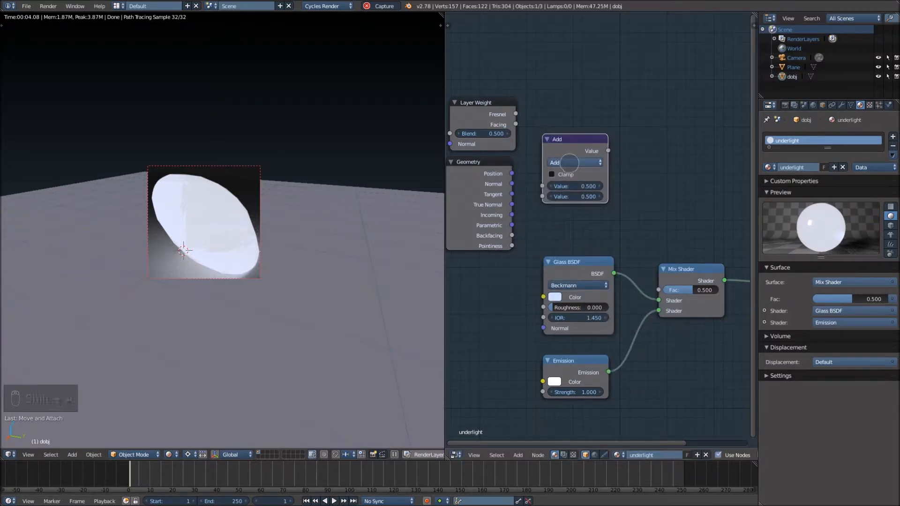
{"action": "left_click_drag", "start_coordinate": [516, 124], "coordinate": [517, 146]}
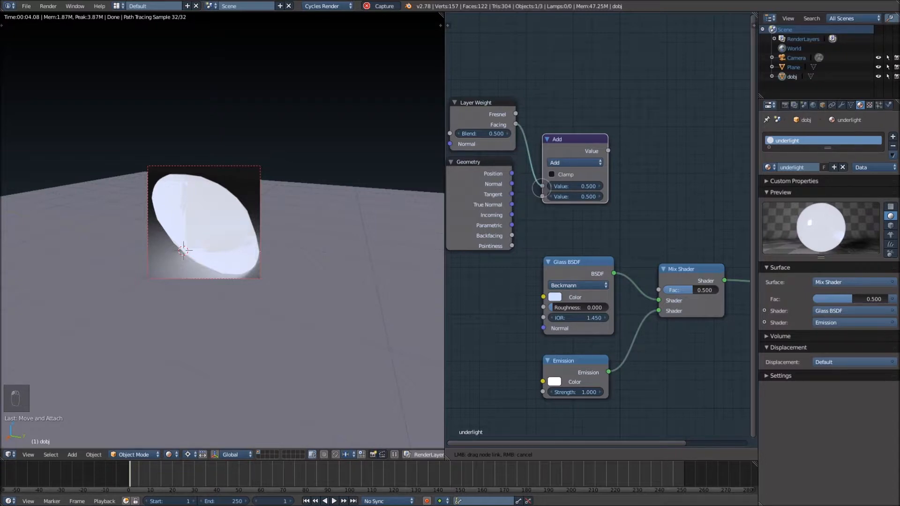
{"action": "left_click_drag", "start_coordinate": [542, 186], "coordinate": [542, 186]}
{"action": "left_click_drag", "start_coordinate": [512, 235], "coordinate": [543, 196]}
{"action": "left_click", "coordinate": [575, 163]}
{"action": "left_click", "coordinate": [579, 194]}
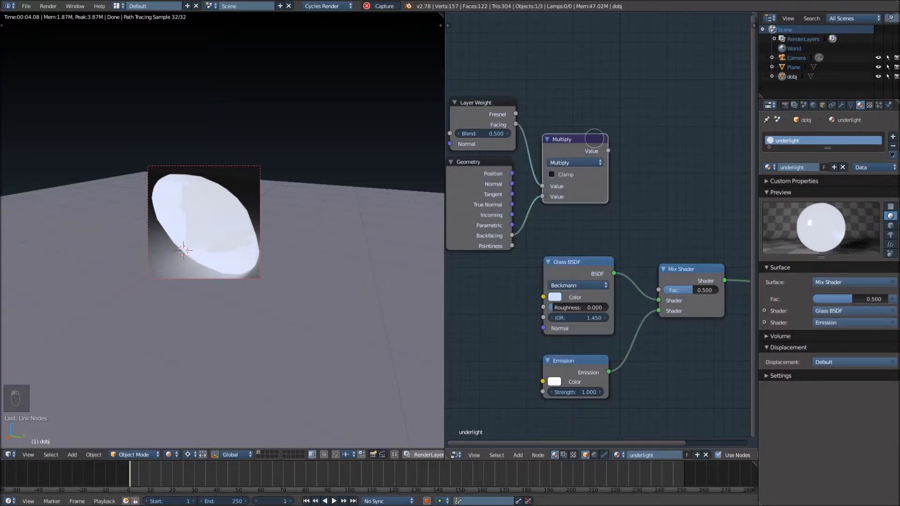
Step: Preview the Layer Weight's Facing output on the diamond with the Emission Viewer
{"action": "scroll", "coordinate": [595, 139], "scroll_direction": "up", "scroll_amount": 2}
{"action": "left_click", "coordinate": [510, 125], "text": "ctrl+shift"}
{"action": "left_click", "coordinate": [511, 125], "text": "ctrl+shift"}
{"action": "mouse_move", "coordinate": [256, 239]}
{"action": "middle_mouse_down"}
{"action": "mouse_move", "coordinate": [240, 287]}
{"action": "mouse_move", "coordinate": [184, 287]}
{"action": "mouse_move", "coordinate": [249, 267]}
{"action": "mouse_move", "coordinate": [270, 234]}
{"action": "mouse_move", "coordinate": [285, 282]}
{"action": "mouse_move", "coordinate": [327, 257]}
{"action": "mouse_move", "coordinate": [260, 295]}
{"action": "middle_mouse_up"}
{"action": "middle_click_drag", "start_coordinate": [260, 296], "coordinate": [253, 281]}
{"action": "key", "text": "shift+a"}
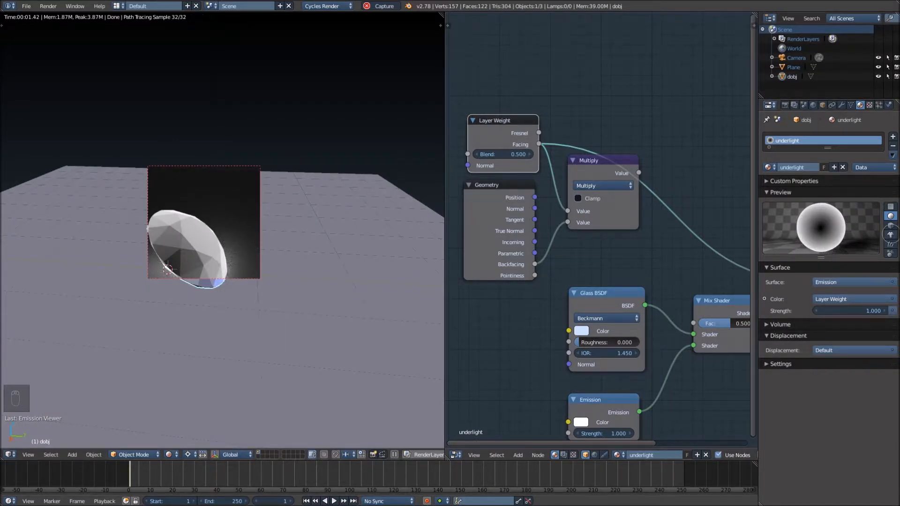
{"action": "left_click", "coordinate": [890, 234]}
{"action": "left_click", "coordinate": [890, 216]}
Step: Preview the Geometry node's Backfacing output on the diamond and inspect it from close up
{"action": "left_click", "coordinate": [514, 205], "text": "ctrl+shift"}
{"action": "left_click", "coordinate": [514, 205], "text": "ctrl+shift"}
{"action": "left_click", "coordinate": [515, 205], "text": "ctrl+shift"}
{"action": "left_click", "coordinate": [514, 205], "text": "ctrl+shift"}
{"action": "left_click", "coordinate": [514, 204], "text": "ctrl+shift"}
{"action": "left_click", "coordinate": [514, 205], "text": "ctrl+shift"}
{"action": "left_click", "coordinate": [515, 205], "text": "ctrl+shift"}
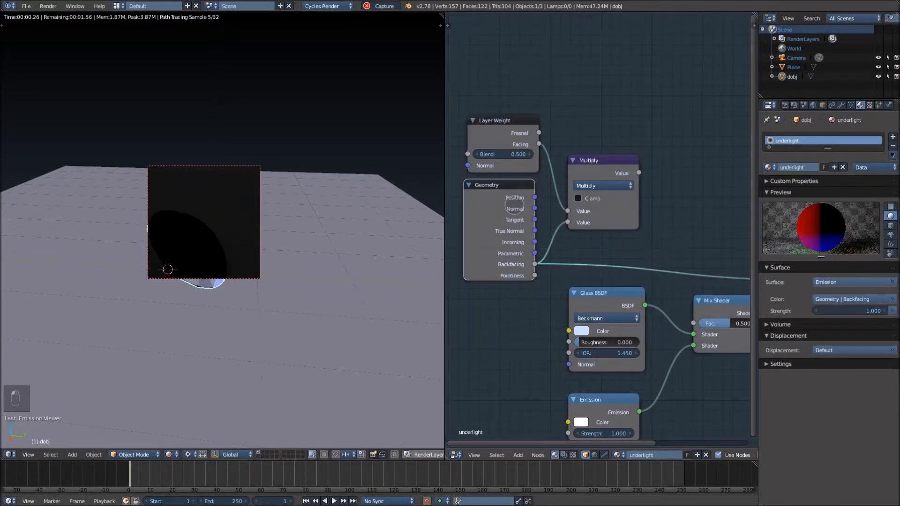
{"action": "scroll", "coordinate": [247, 289], "scroll_direction": "up", "scroll_amount": 6}
{"action": "mouse_move", "coordinate": [247, 289]}
{"action": "middle_mouse_down"}
{"action": "mouse_move", "coordinate": [285, 279]}
{"action": "mouse_move", "coordinate": [309, 251]}
{"action": "mouse_move", "coordinate": [285, 285]}
{"action": "mouse_move", "coordinate": [313, 275]}
{"action": "mouse_move", "coordinate": [260, 298]}
{"action": "middle_mouse_up"}
{"action": "scroll", "coordinate": [285, 279], "scroll_direction": "up", "scroll_amount": 7}
{"action": "scroll", "coordinate": [260, 298], "scroll_direction": "down", "scroll_amount": 8}
Step: Preview the Multiply node's result on the diamond from several distances
{"action": "left_click", "coordinate": [625, 171], "text": "ctrl+shift"}
{"action": "middle_click_drag", "start_coordinate": [335, 257], "coordinate": [309, 259]}
{"action": "scroll", "coordinate": [327, 281], "scroll_direction": "up", "scroll_amount": 7}
{"action": "scroll", "coordinate": [309, 258], "scroll_direction": "down", "scroll_amount": 7}
Step: Connect the Multiply node's Value to the Mix Shader's Fac and restore the Mix Shader as the material's surface
{"action": "left_click_drag", "start_coordinate": [638, 173], "coordinate": [693, 323]}
{"action": "middle_click_drag", "start_coordinate": [646, 267], "coordinate": [486, 224]}
{"action": "left_click", "coordinate": [580, 265], "text": "ctrl+shift"}
{"action": "middle_click_drag", "start_coordinate": [283, 269], "coordinate": [321, 290]}
{"action": "middle_click_drag", "start_coordinate": [520, 311], "coordinate": [696, 273]}
{"action": "middle_click_drag", "start_coordinate": [542, 285], "coordinate": [601, 238]}
Step: Add a Noise Texture node to the material, ahead of the Glass BSDF
{"action": "scroll", "coordinate": [588, 287], "scroll_direction": "up", "scroll_amount": 2}
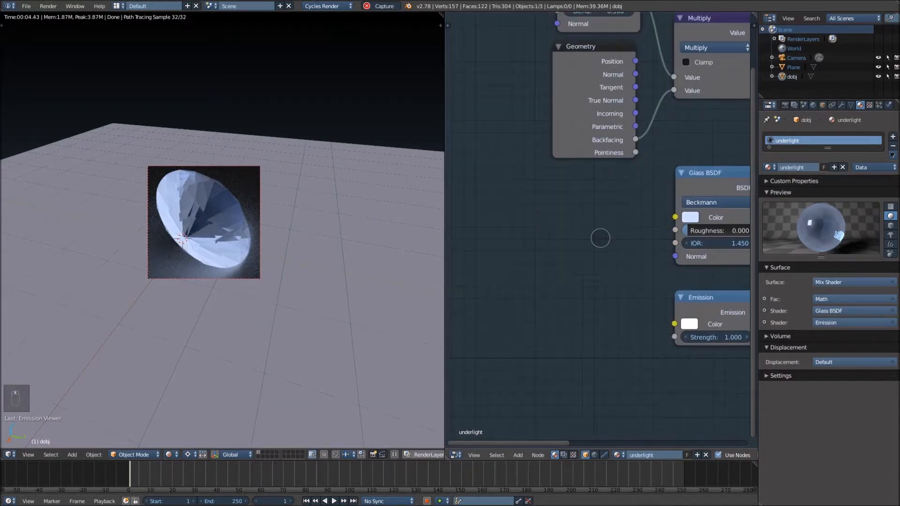
{"action": "key", "text": "shift+a"}
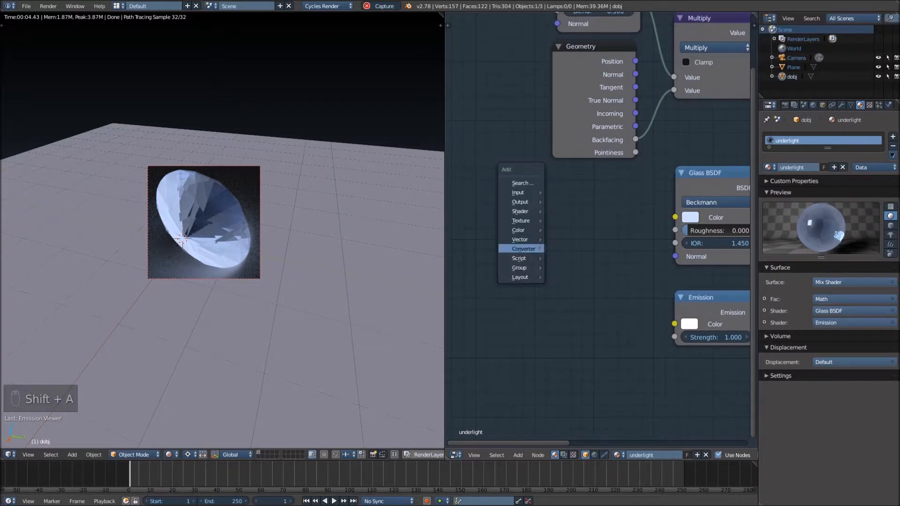
{"action": "mouse_move", "coordinate": [520, 220]}
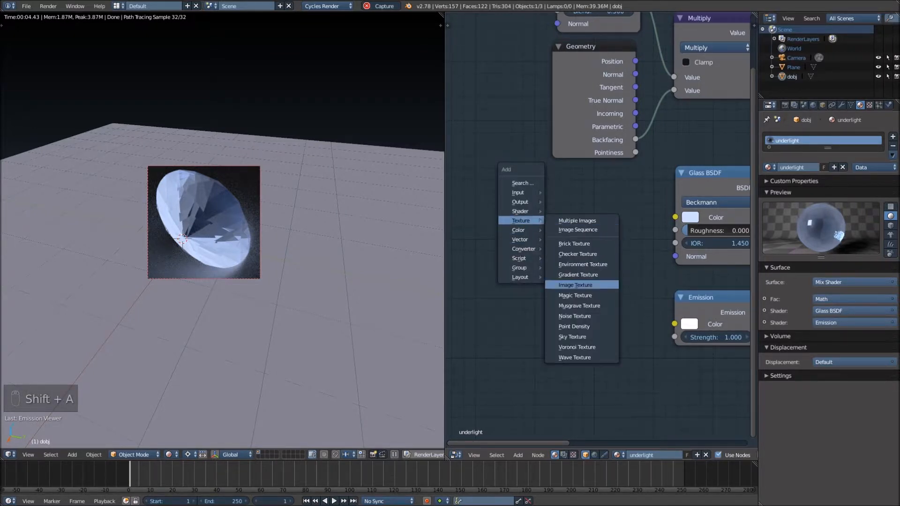
{"action": "left_click", "coordinate": [574, 316]}
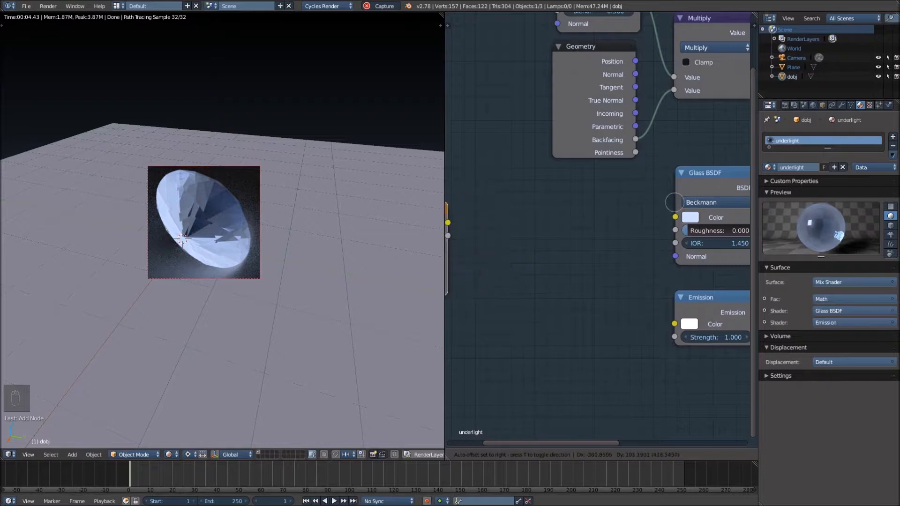
{"action": "left_click", "coordinate": [694, 199]}
{"action": "middle_click_drag", "start_coordinate": [546, 263], "coordinate": [576, 256]}
Step: Add a Bump node and connect the Noise Texture's Fac to its Height input
{"action": "key", "text": "a"}
{"action": "key", "text": "shift+a"}
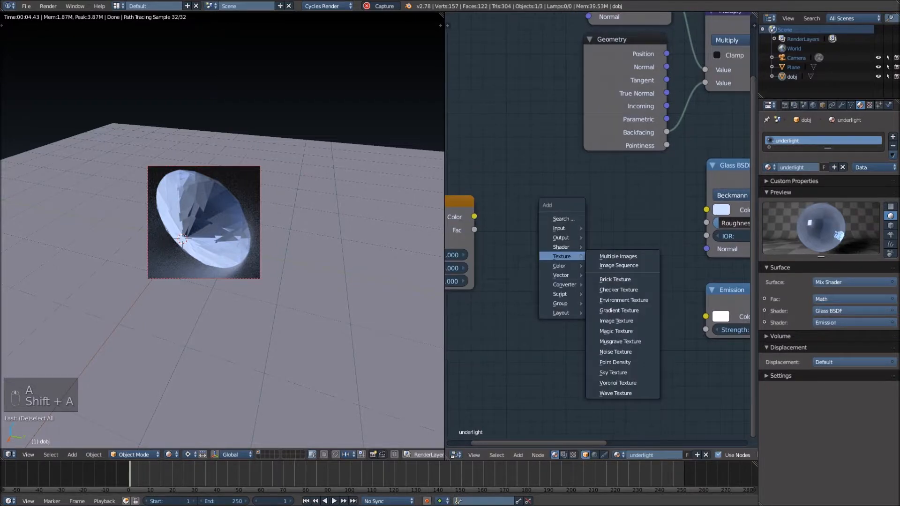
{"action": "mouse_move", "coordinate": [553, 273]}
{"action": "left_click", "coordinate": [609, 274]}
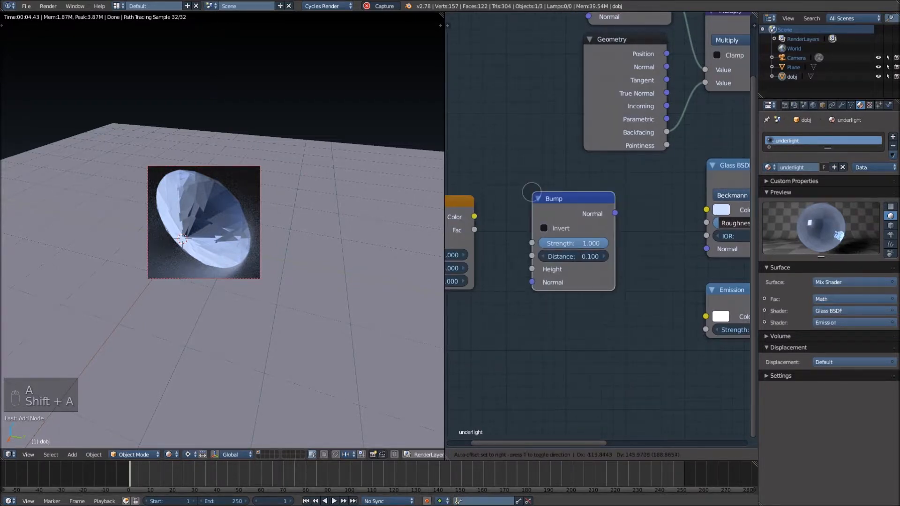
{"action": "left_click", "coordinate": [520, 179]}
{"action": "left_click_drag", "start_coordinate": [475, 230], "coordinate": [522, 260]}
Step: Connect the Bump node's Normal output to the Normal inputs of both the Layer Weight and Glass BSDF nodes
{"action": "middle_click_drag", "start_coordinate": [613, 258], "coordinate": [514, 294]}
{"action": "scroll", "coordinate": [515, 291], "scroll_direction": "down", "scroll_amount": 2}
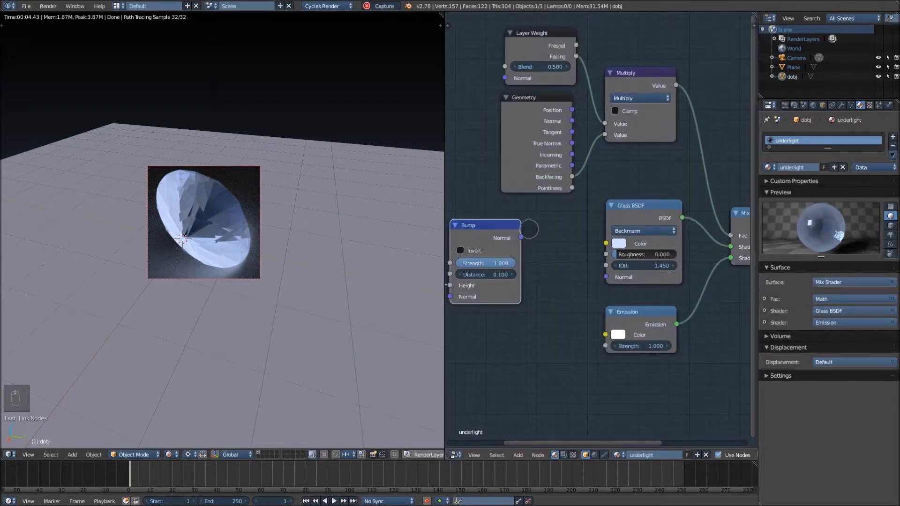
{"action": "left_click_drag", "start_coordinate": [521, 238], "coordinate": [504, 78]}
{"action": "left_click_drag", "start_coordinate": [521, 238], "coordinate": [606, 276]}
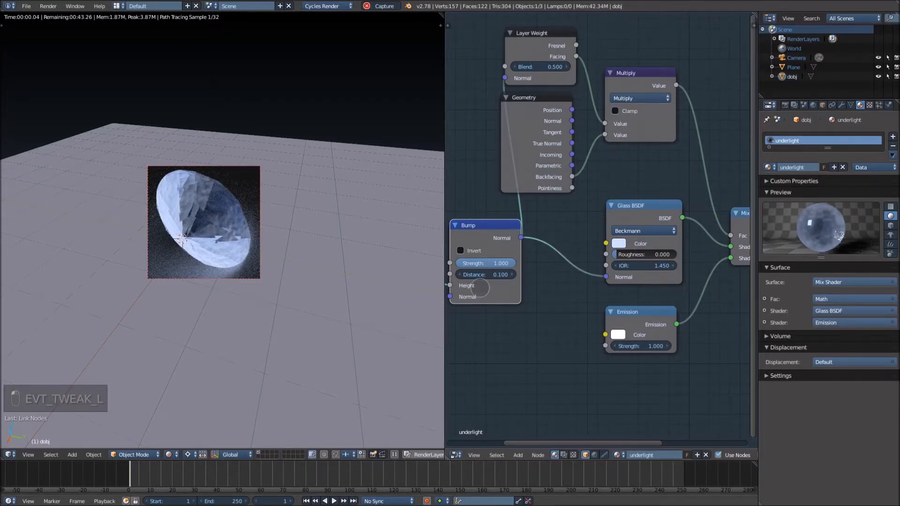
{"action": "middle_click_drag", "start_coordinate": [288, 253], "coordinate": [333, 255]}
{"action": "scroll", "coordinate": [713, 305], "scroll_direction": "down", "scroll_amount": 2}
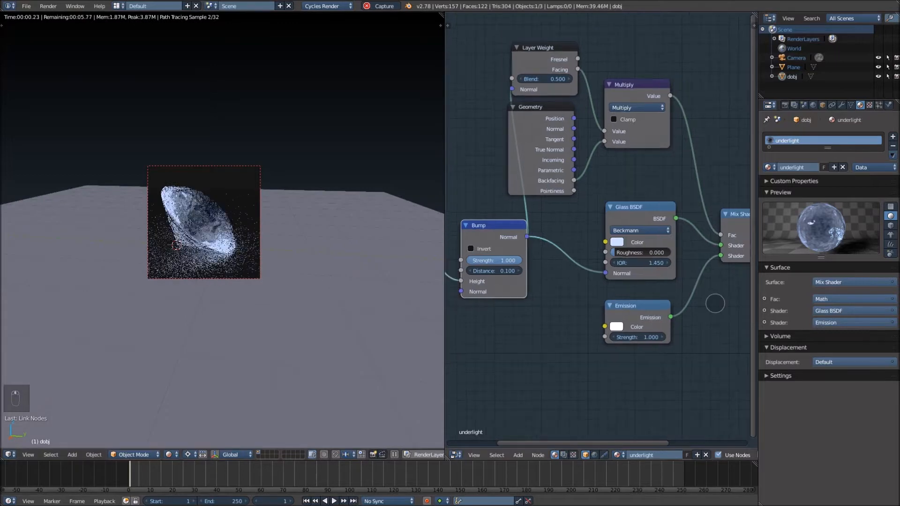
Step: Try driving the Glass BSDF's Roughness with a duplicated Noise Texture at Scale 10, and delete the duplicate
{"action": "scroll", "coordinate": [619, 300], "scroll_direction": "up", "scroll_amount": 2}
{"action": "key", "text": "shift+d"}
{"action": "left_click", "coordinate": [590, 299]}
{"action": "left_click_drag", "start_coordinate": [590, 299], "coordinate": [683, 215]}
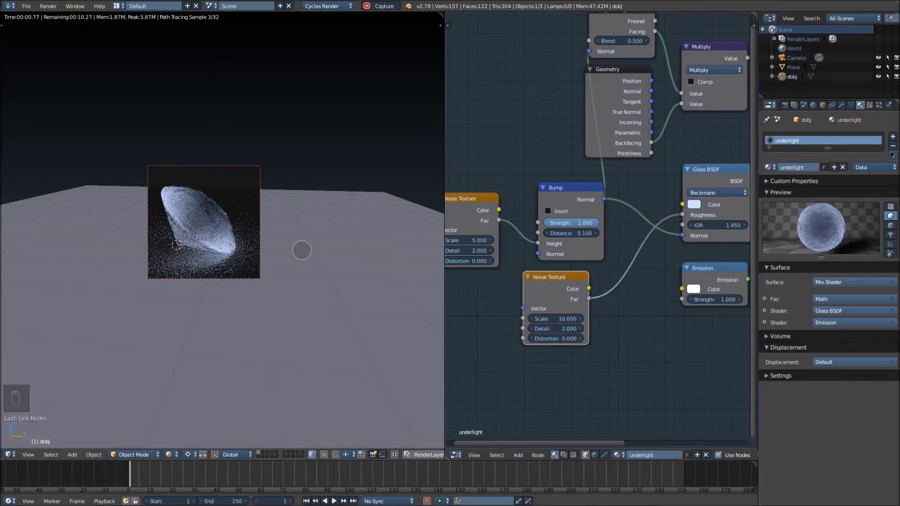
{"action": "middle_click_drag", "start_coordinate": [323, 244], "coordinate": [307, 269]}
{"action": "key", "text": "ctrl+x"}
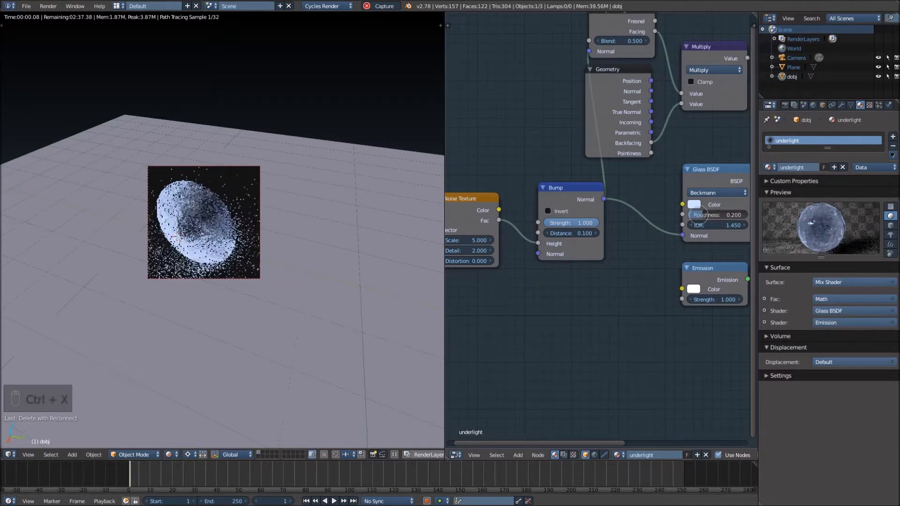
Step: Set the Glass BSDF's Roughness to 0 and switch the 3D viewport back to solid shading
{"action": "left_click_drag", "start_coordinate": [707, 215], "coordinate": [675, 214]}
{"action": "scroll", "coordinate": [628, 234], "scroll_direction": "down", "scroll_amount": 1}
{"action": "key", "text": "shift+z"}
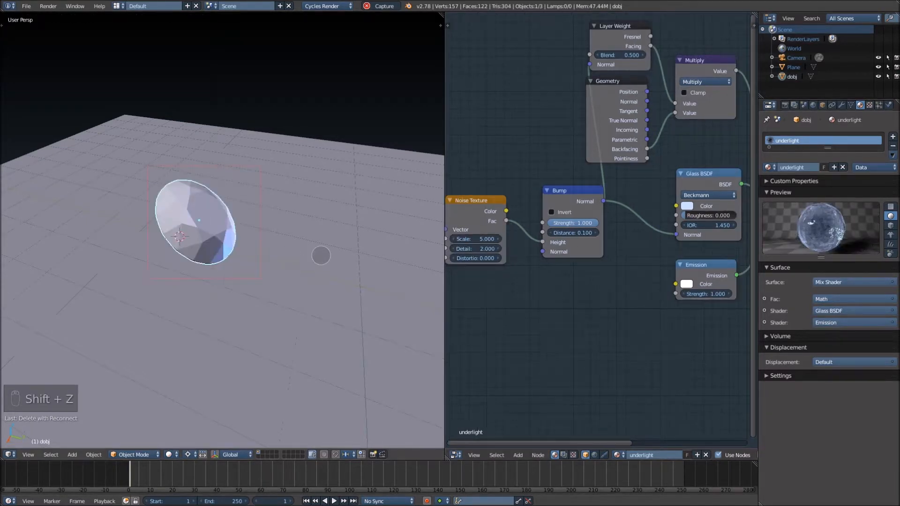
Step: Clear the viewport's render border and move the Noise Texture and Bump nodes farther away from the shader nodes
{"action": "key", "text": "ctrl+alt+b"}
{"action": "scroll", "coordinate": [593, 281], "scroll_direction": "down", "scroll_amount": 3}
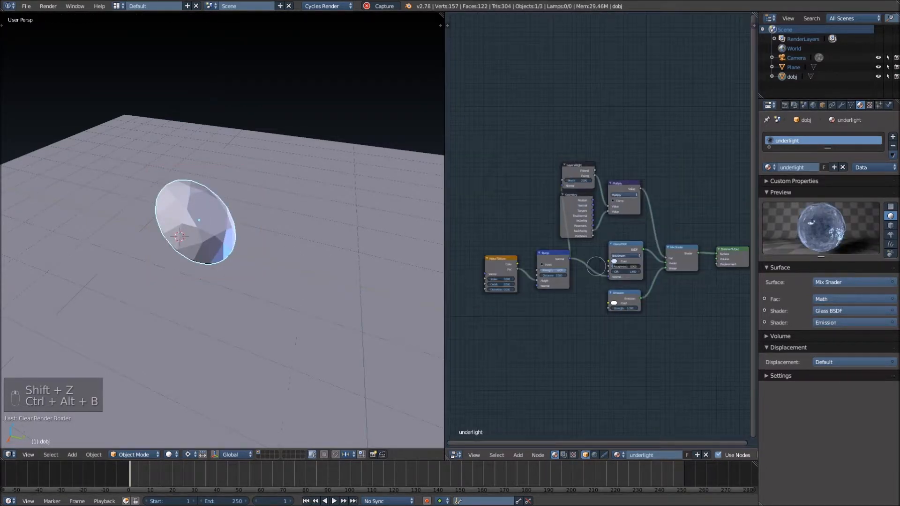
{"action": "key", "text": "b"}
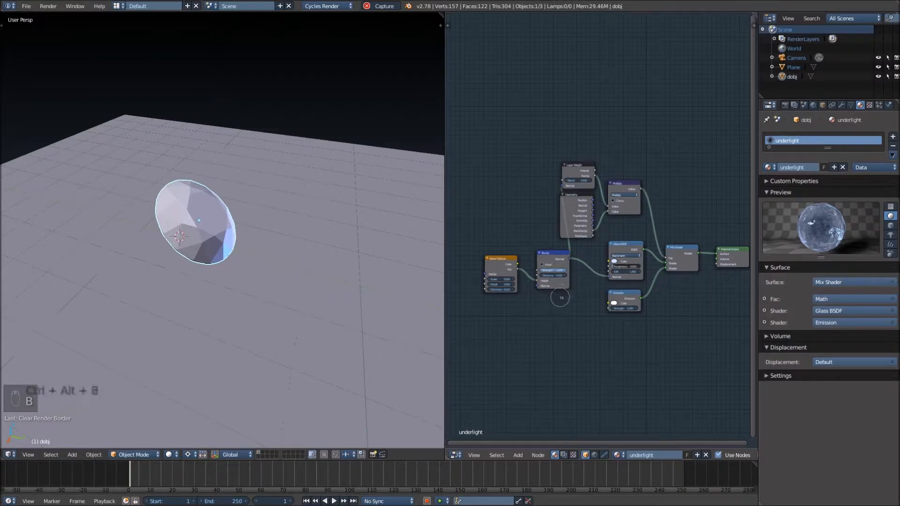
{"action": "left_click_drag", "start_coordinate": [561, 294], "coordinate": [481, 250]}
{"action": "key", "text": "g"}
{"action": "left_click", "coordinate": [475, 272]}
Step: Look through the camera in a maximized 3D viewport and enable the camera's rule-of-thirds composition guide
{"action": "middle_click_drag", "start_coordinate": [319, 272], "coordinate": [297, 253]}
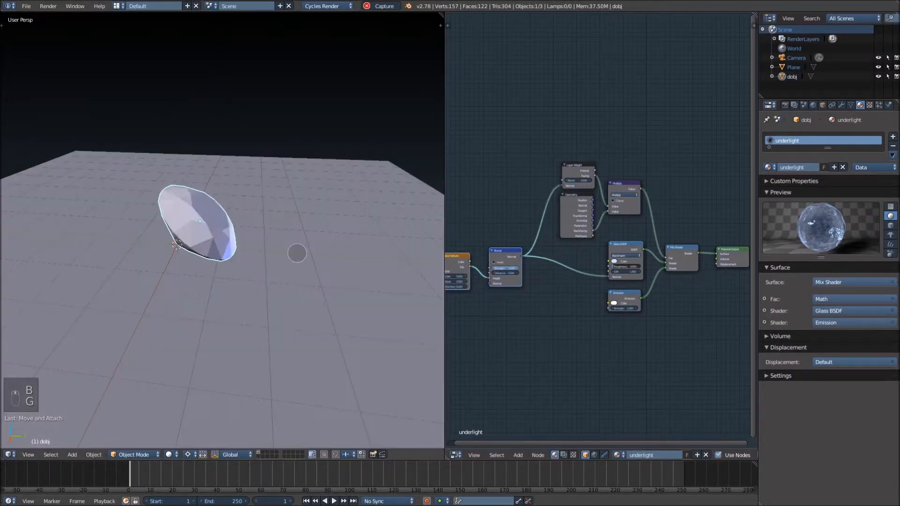
{"action": "key", "text": "KP_0"}
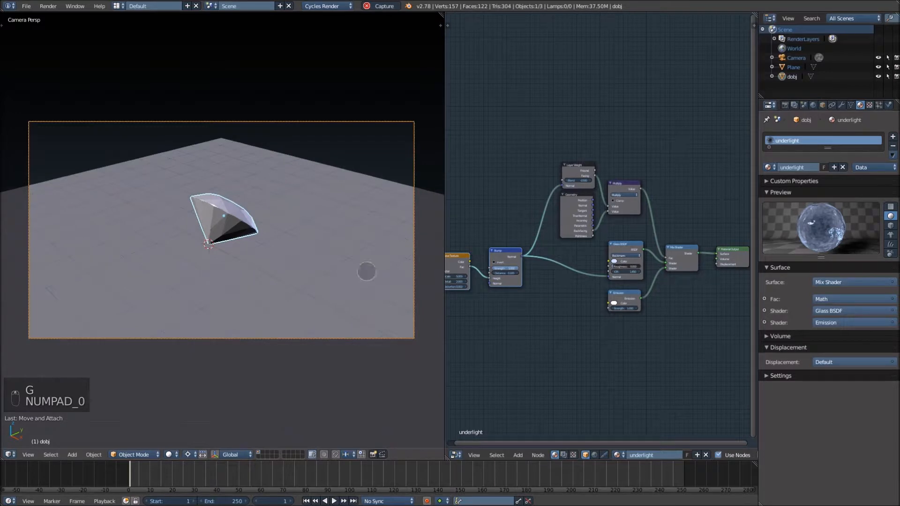
{"action": "key", "text": "a"}
{"action": "key", "text": "a"}
{"action": "key", "text": "ctrl+Up"}
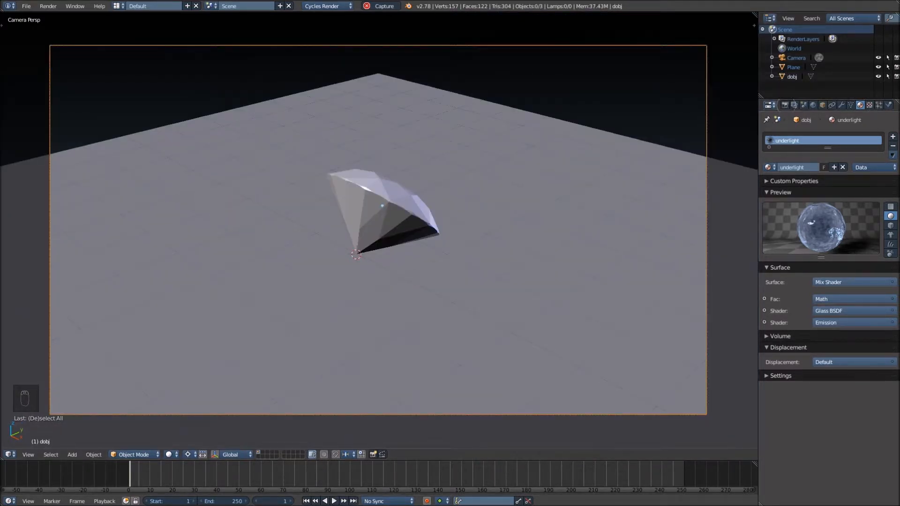
{"action": "right_click", "coordinate": [711, 111]}
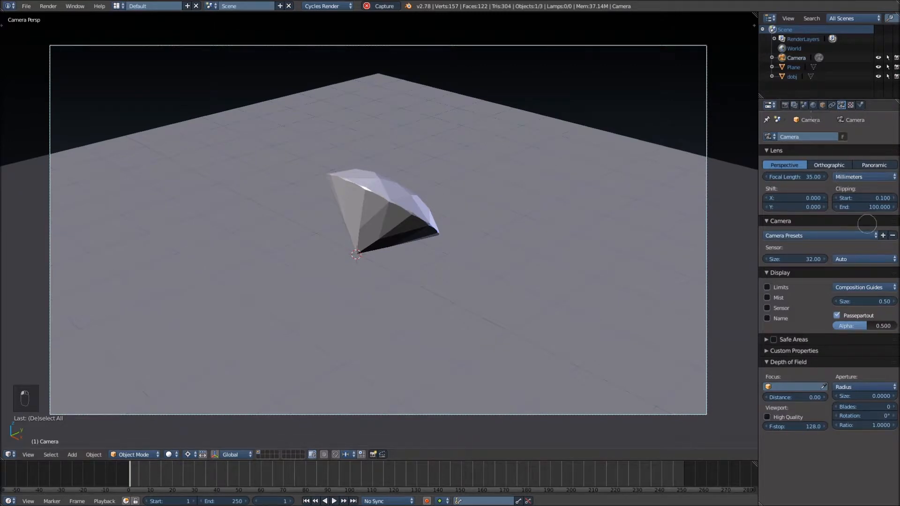
{"action": "left_click", "coordinate": [864, 287]}
{"action": "left_click", "coordinate": [864, 225]}
{"action": "left_click", "coordinate": [767, 298]}
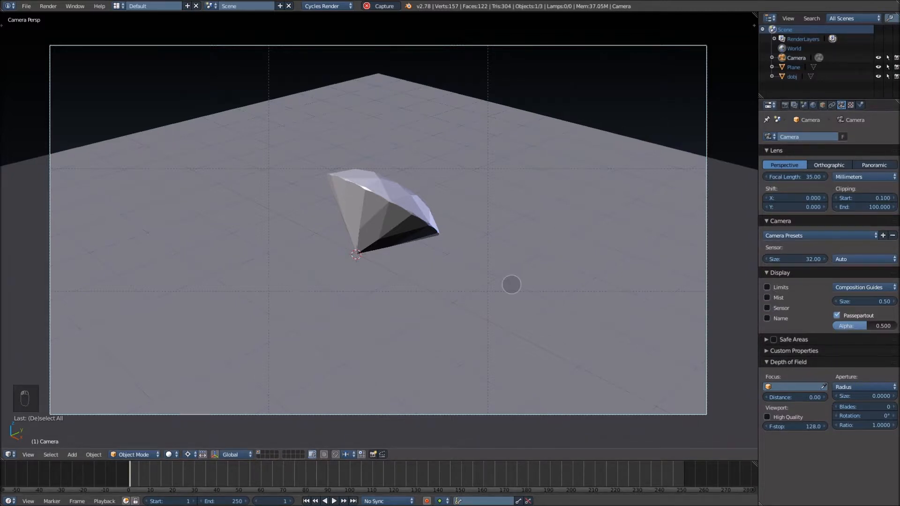
Step: Fly the camera closer and around the diamond to frame its faceted crown near the left third line
{"action": "key", "text": "shift+f"}
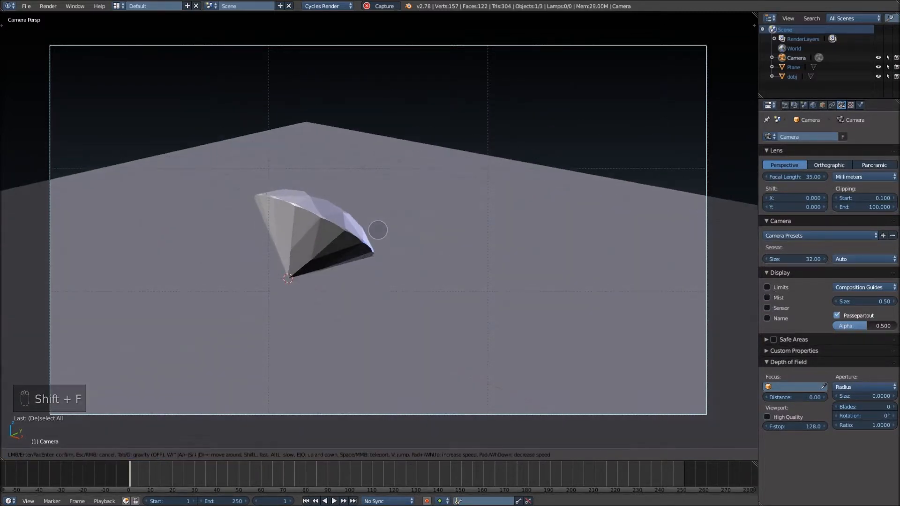
{"action": "key", "text": "d"}
{"action": "key", "text": "w"}
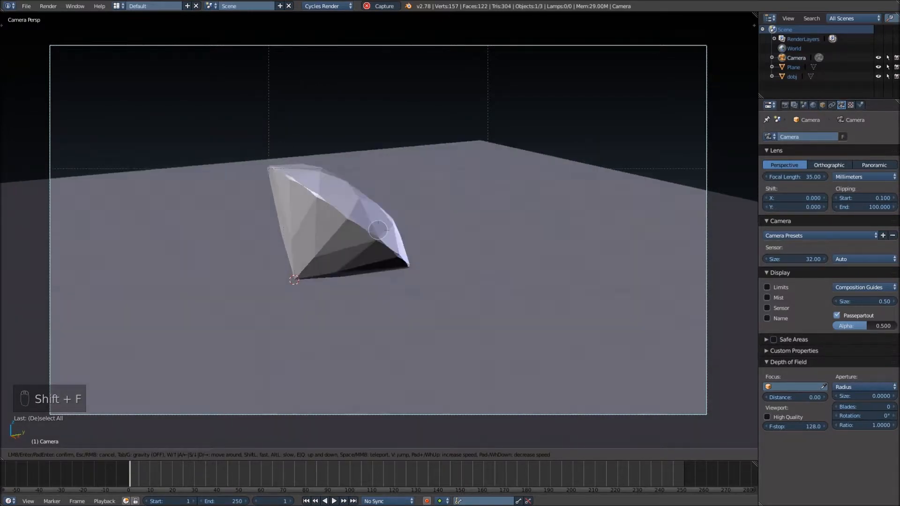
{"action": "key", "text": "w"}
{"action": "key", "text": "e"}
{"action": "key", "text": "d"}
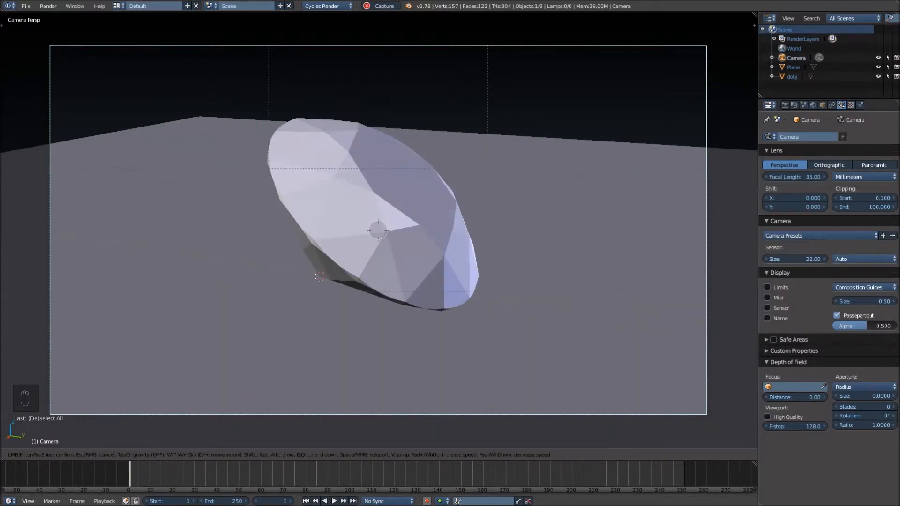
{"action": "key", "text": "e"}
{"action": "key", "text": "s"}
{"action": "key", "text": "a"}
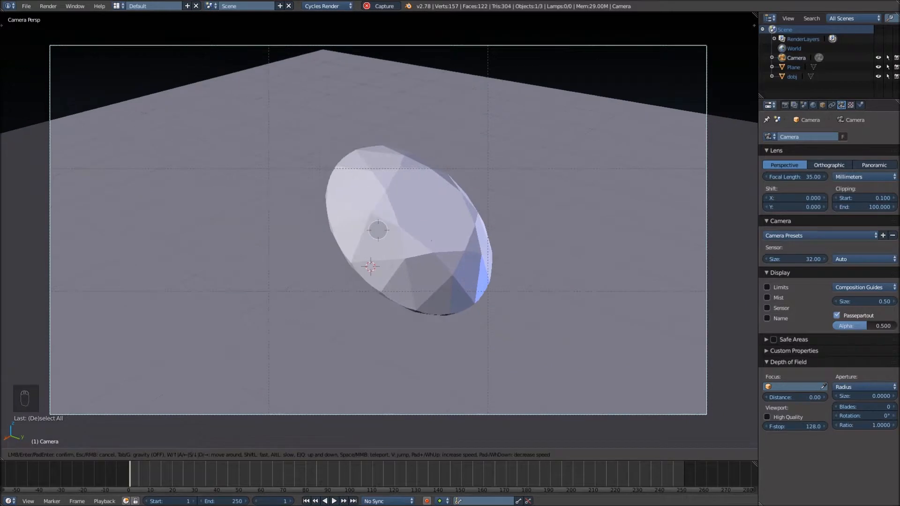
{"action": "key", "text": "q"}
{"action": "key", "text": "a"}
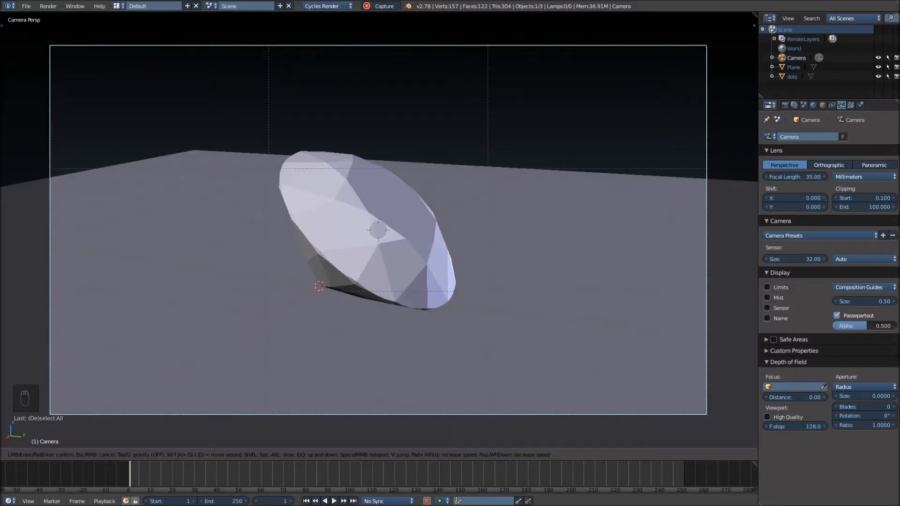
{"action": "left_click", "coordinate": [378, 230]}
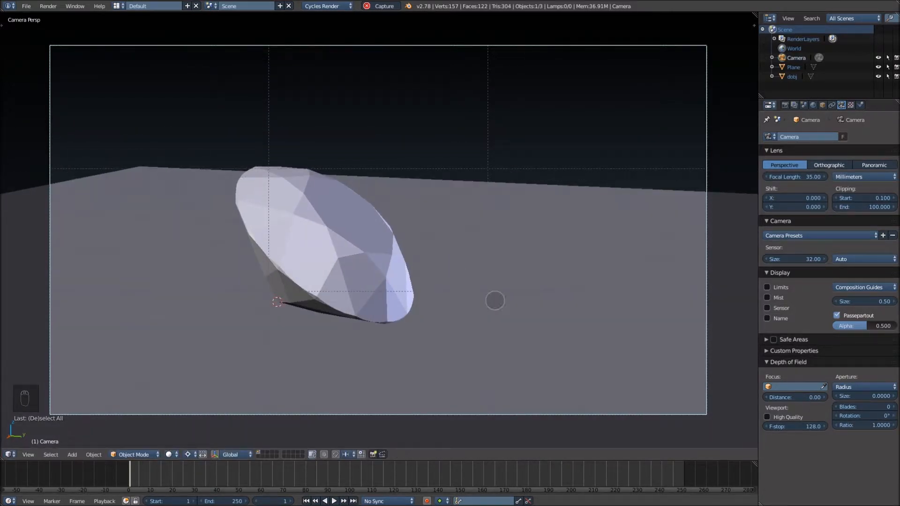
Step: Scale up the floor plane so it extends much farther behind the diamond
{"action": "right_click", "coordinate": [506, 321]}
{"action": "key", "text": "s"}
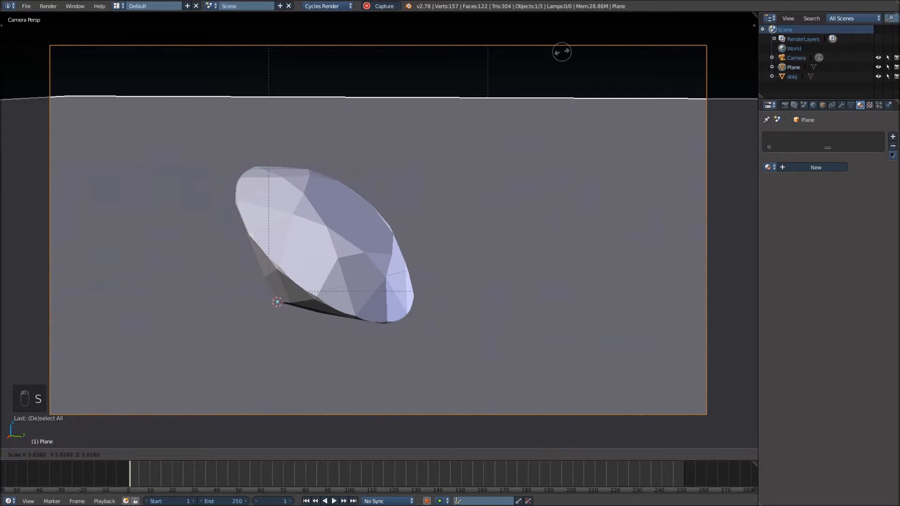
{"action": "left_click", "coordinate": [513, 341]}
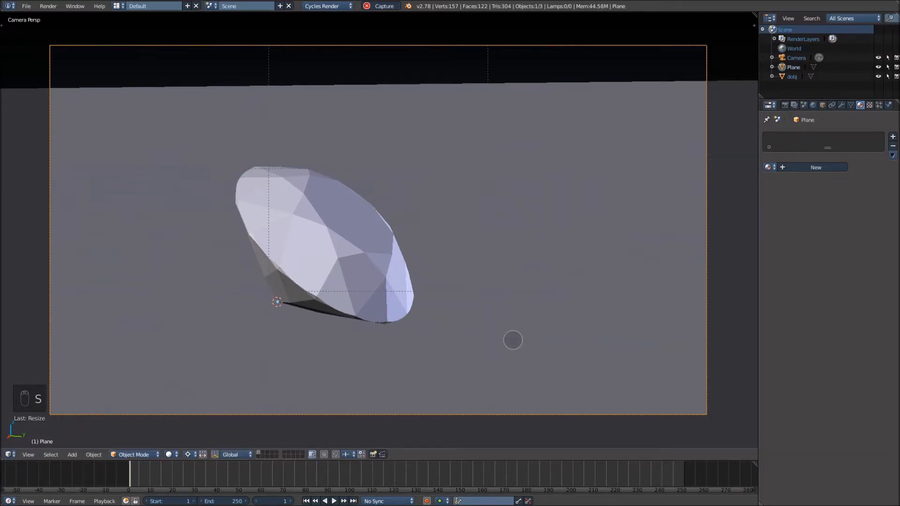
Step: Re-aim the camera so the floor fills the whole frame with the diamond near the upper-left thirds intersection, and save the file
{"action": "right_click", "coordinate": [707, 289]}
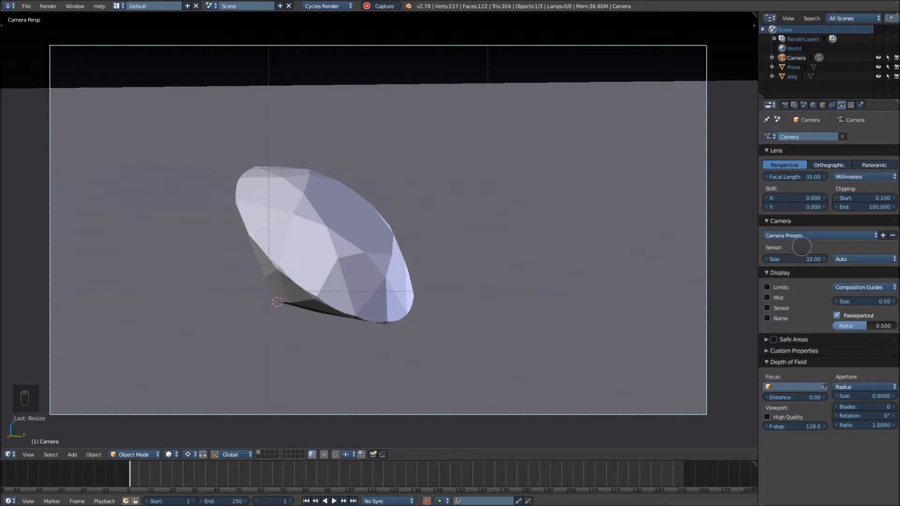
{"action": "key", "text": "shift+f"}
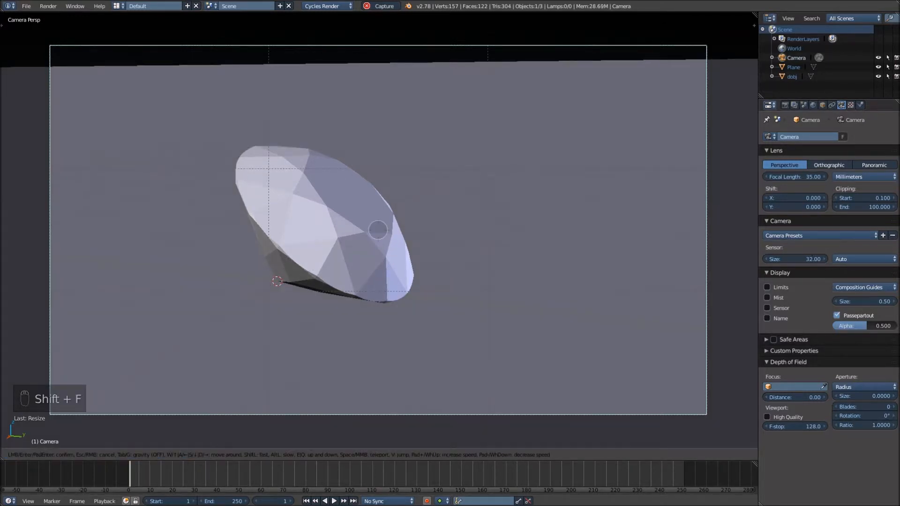
{"action": "left_click", "coordinate": [421, 237]}
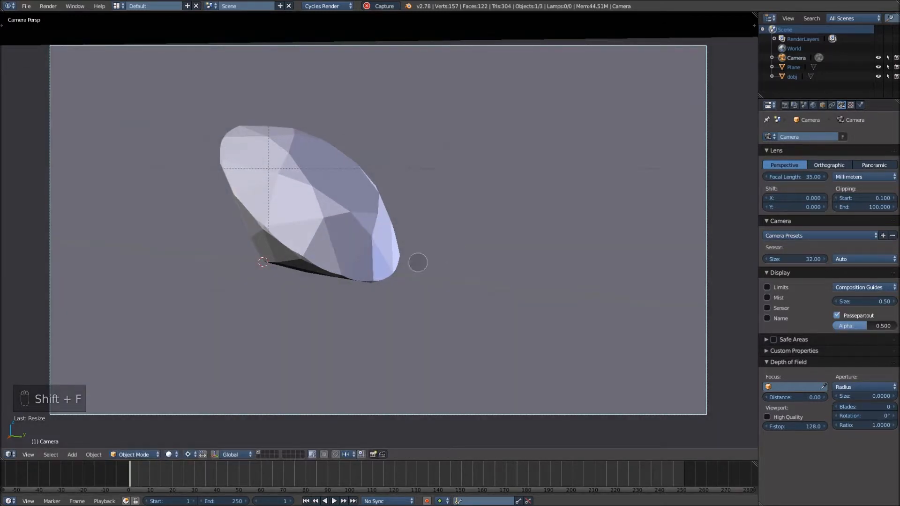
{"action": "scroll", "coordinate": [356, 227], "scroll_direction": "down", "scroll_amount": 3}
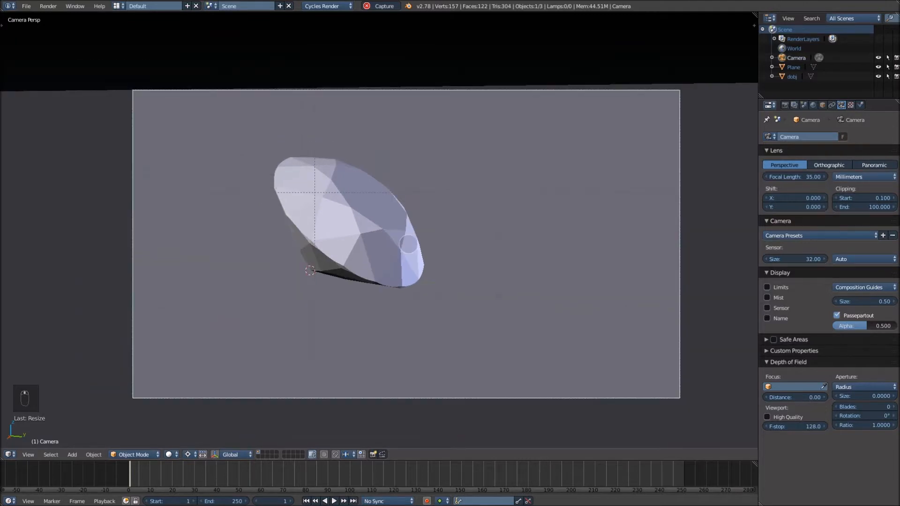
{"action": "key", "text": "ctrl+s"}
{"action": "left_click", "coordinate": [401, 240]}
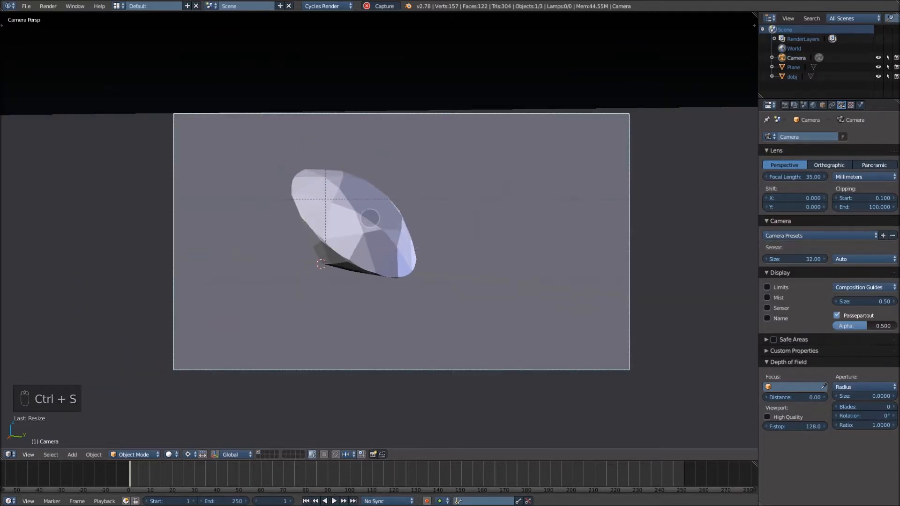
{"action": "scroll", "coordinate": [446, 263], "scroll_direction": "up", "scroll_amount": 2}
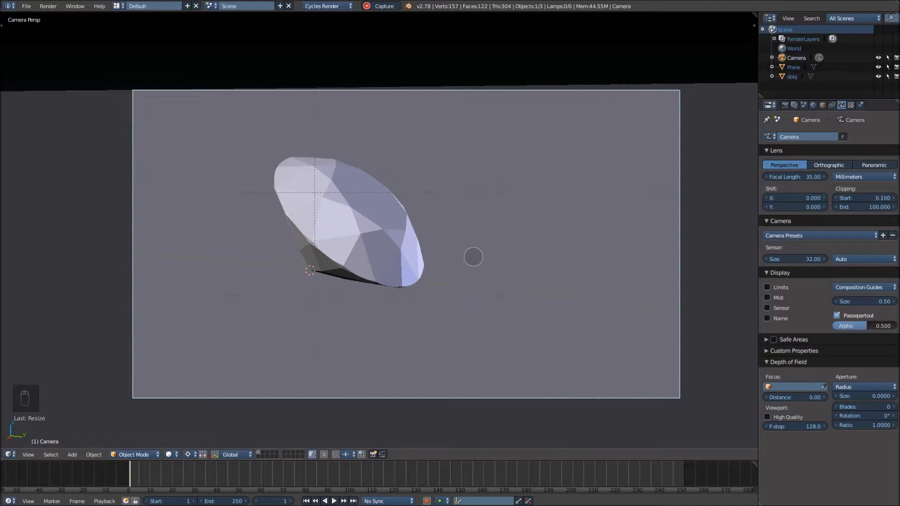
Step: Run a test render from the camera to check the diamond's lighting, and return to the 3D viewport
{"action": "key", "text": "F12"}
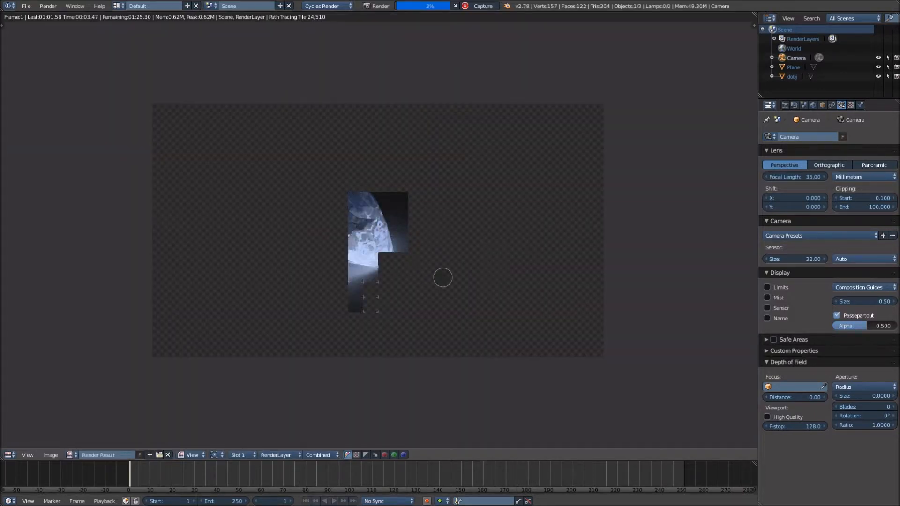
{"action": "middle_click_drag", "start_coordinate": [488, 298], "coordinate": [524, 309]}
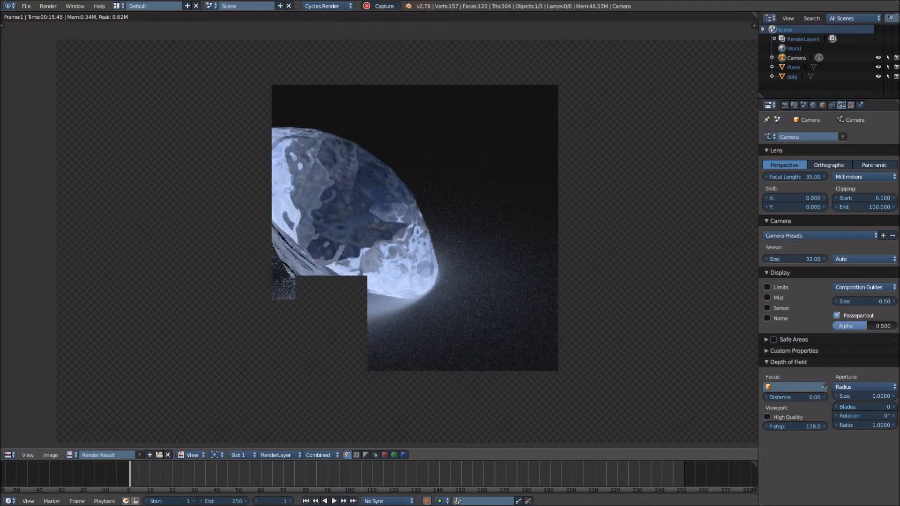
{"action": "key", "text": "Escape"}
Step: Add a Plain Axes empty at the 3D cursor
{"action": "scroll", "coordinate": [426, 266], "scroll_direction": "down", "scroll_amount": 2}
{"action": "middle_click_drag", "start_coordinate": [426, 265], "coordinate": [444, 290]}
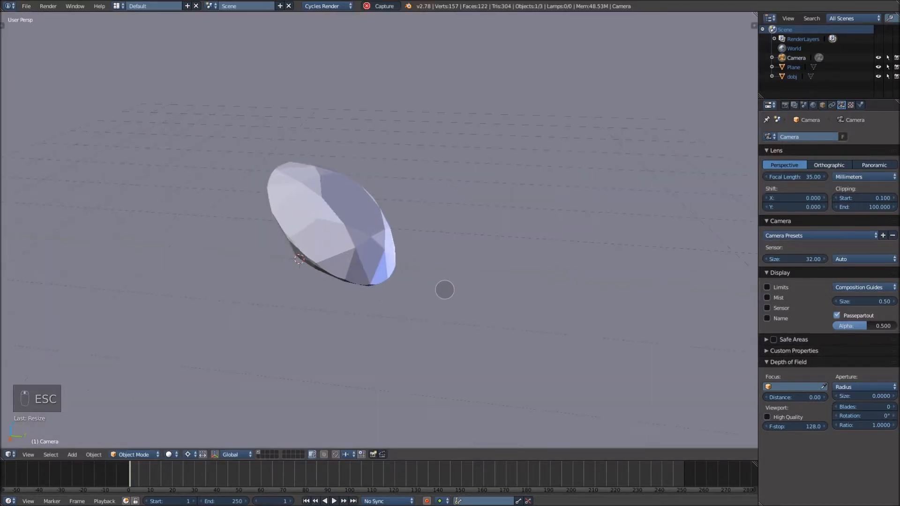
{"action": "scroll", "coordinate": [445, 290], "scroll_direction": "up", "scroll_amount": 1}
{"action": "key", "text": "shift+a"}
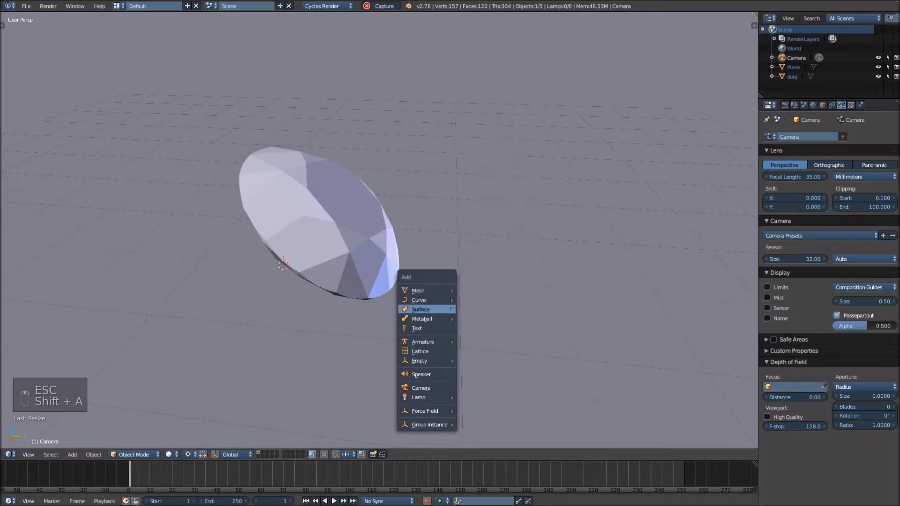
{"action": "mouse_move", "coordinate": [424, 361]}
{"action": "left_click", "coordinate": [464, 360]}
Step: Move the empty from the diamond's tip up to its crown, adjusting the placement from several angles
{"action": "scroll", "coordinate": [423, 326], "scroll_direction": "down", "scroll_amount": 3}
{"action": "middle_click_drag", "start_coordinate": [426, 316], "coordinate": [504, 308]}
{"action": "scroll", "coordinate": [504, 308], "scroll_direction": "up", "scroll_amount": 2}
{"action": "scroll", "coordinate": [486, 311], "scroll_direction": "down", "scroll_amount": 1}
{"action": "key", "text": "g"}
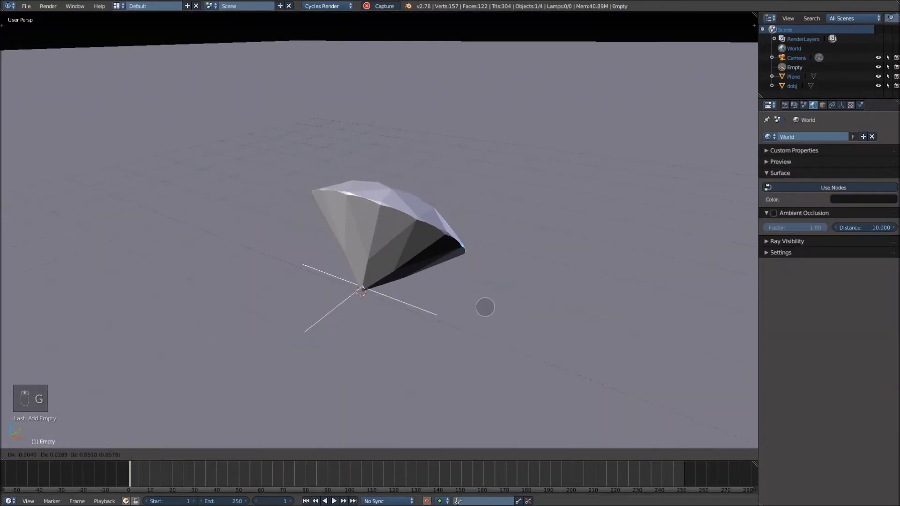
{"action": "left_click", "coordinate": [547, 231]}
{"action": "middle_click_drag", "start_coordinate": [546, 231], "coordinate": [404, 205]}
{"action": "key", "text": "g"}
{"action": "left_click", "coordinate": [377, 232]}
{"action": "key", "text": "g"}
{"action": "left_click", "coordinate": [473, 213]}
{"action": "key", "text": "g"}
{"action": "left_click", "coordinate": [401, 208]}
Step: Reposition the empty onto the rim of the diamond's crown, at about X 0.98, Y 0.58, Z 0.66
{"action": "key", "text": "KP_0"}
{"action": "middle_click_drag", "start_coordinate": [450, 241], "coordinate": [518, 244]}
{"action": "key", "text": "KP_0"}
{"action": "scroll", "coordinate": [518, 244], "scroll_direction": "up", "scroll_amount": 2}
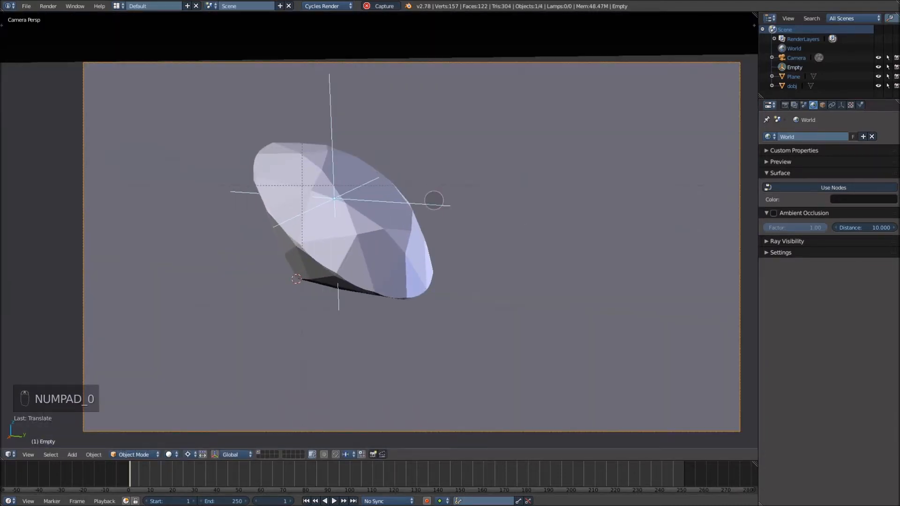
{"action": "key", "text": "g"}
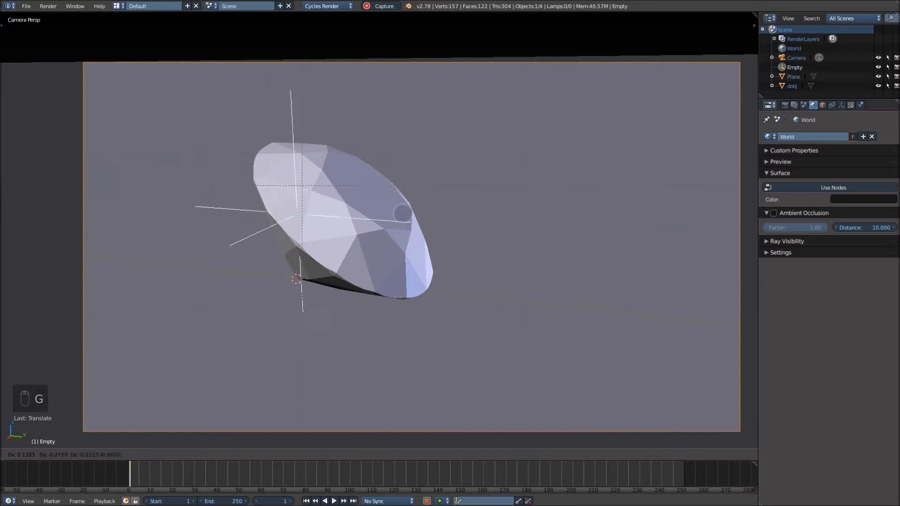
{"action": "left_click", "coordinate": [408, 235]}
{"action": "middle_click_drag", "start_coordinate": [408, 235], "coordinate": [344, 239]}
{"action": "scroll", "coordinate": [366, 237], "scroll_direction": "up", "scroll_amount": 4}
{"action": "key", "text": "g"}
{"action": "left_click", "coordinate": [345, 239]}
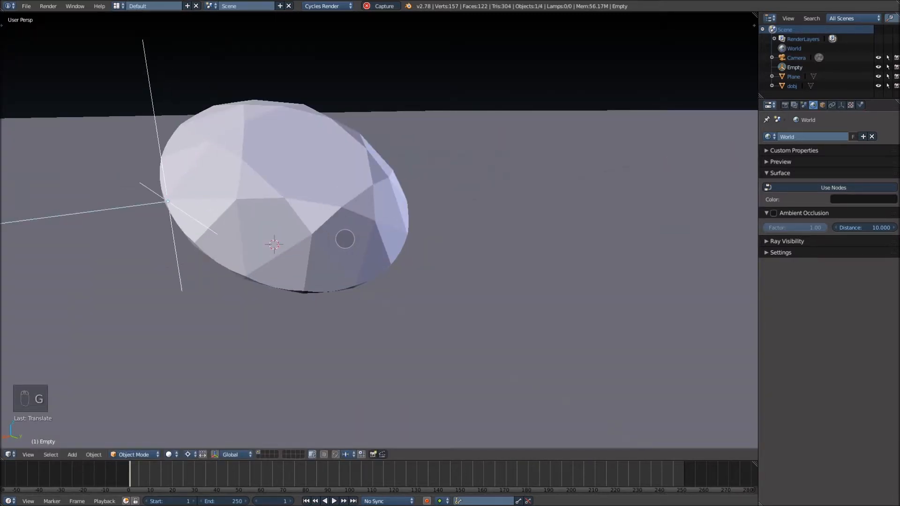
{"action": "scroll", "coordinate": [352, 239], "scroll_direction": "down", "scroll_amount": 2}
{"action": "middle_click_drag", "start_coordinate": [358, 239], "coordinate": [386, 240]}
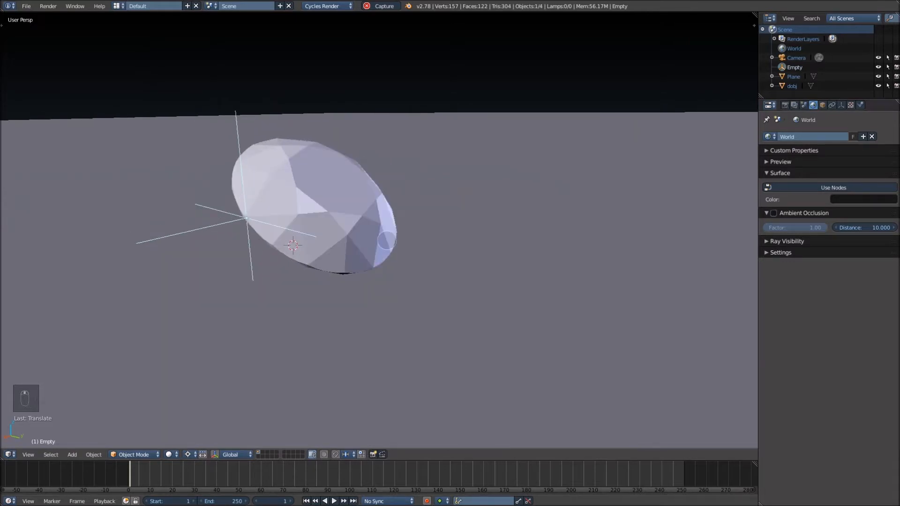
Step: Return to the camera view and rename the empty to DoF
{"action": "key", "text": "KP_0"}
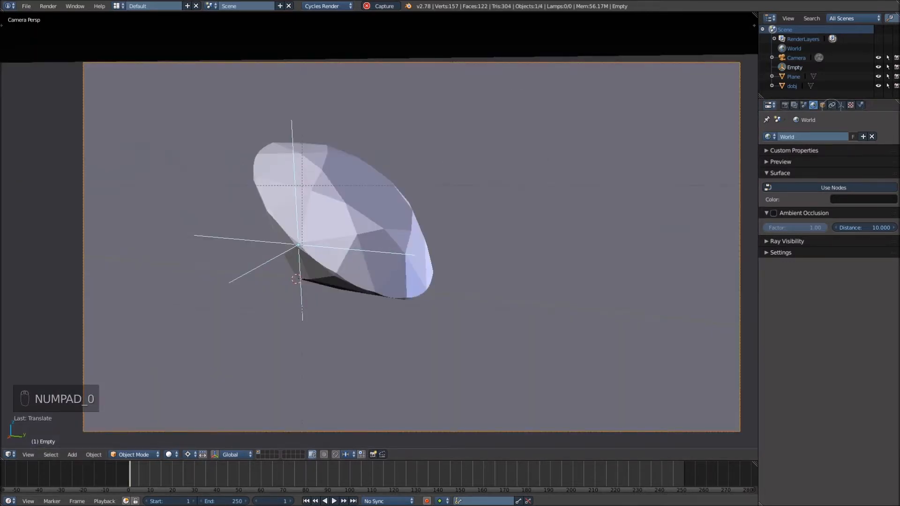
{"action": "left_click", "coordinate": [823, 105]}
{"action": "left_click", "coordinate": [816, 136]}
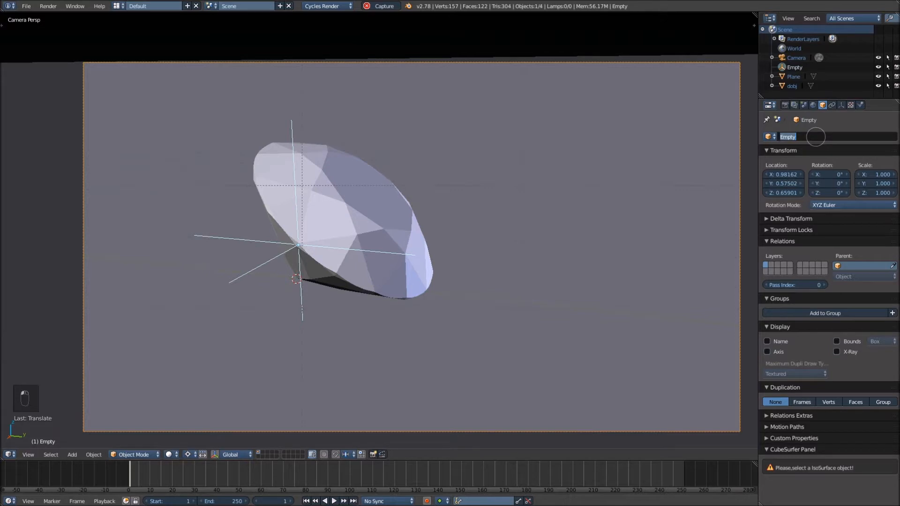
{"action": "type", "text": "DoF"}
{"action": "key", "text": "Return"}
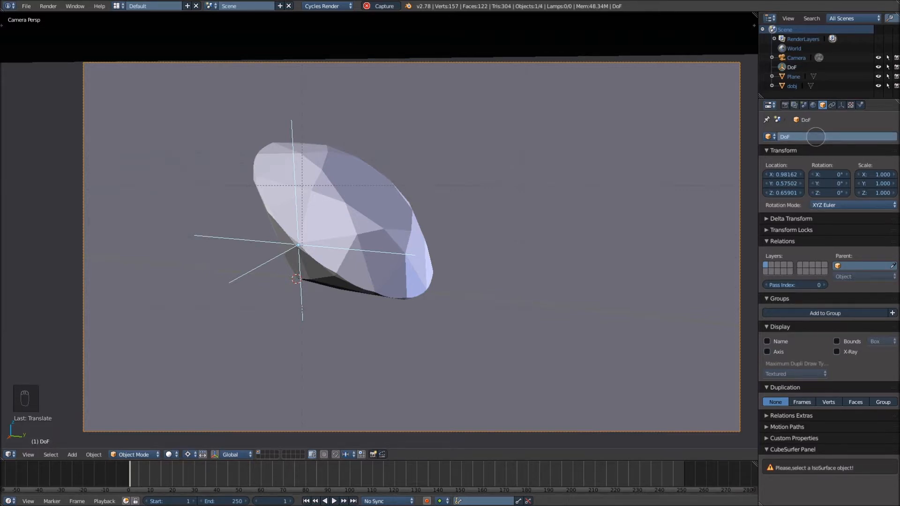
Step: Select the camera and set its depth of field focus object to the DoF empty
{"action": "left_click", "coordinate": [688, 63]}
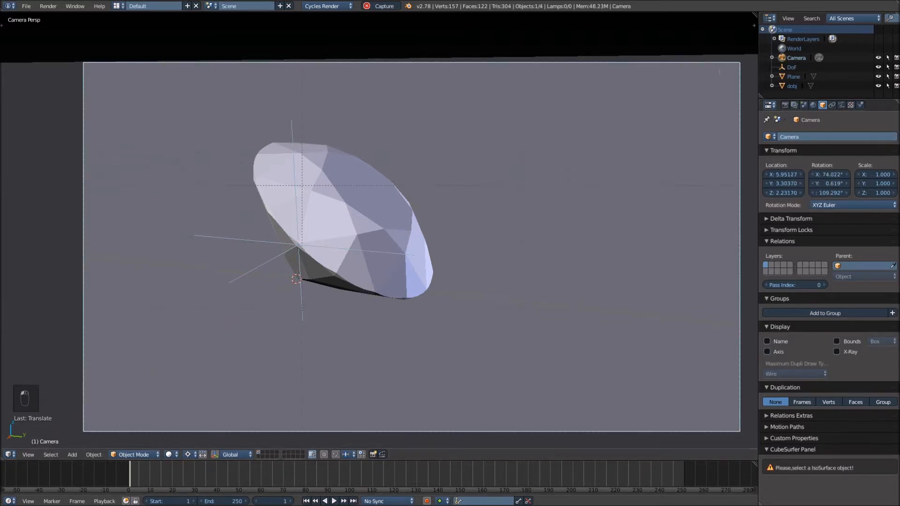
{"action": "left_click", "coordinate": [841, 105]}
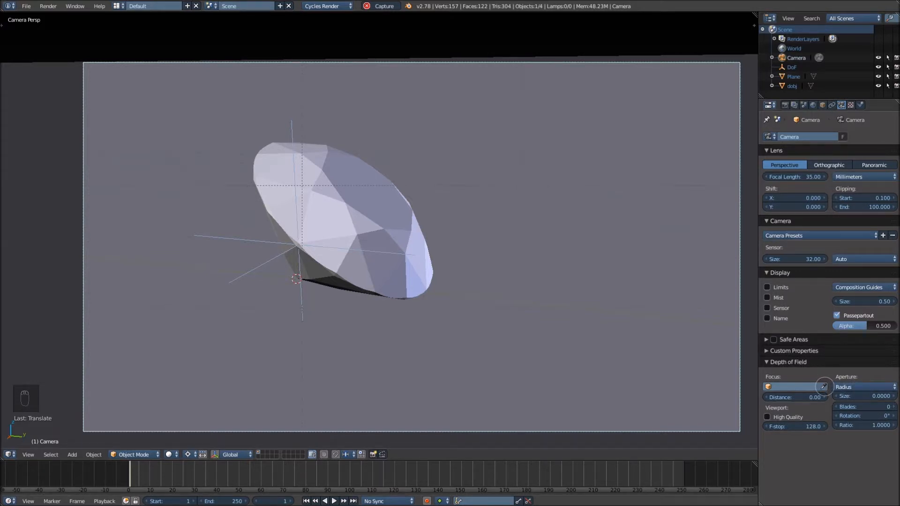
{"action": "left_click", "coordinate": [810, 387]}
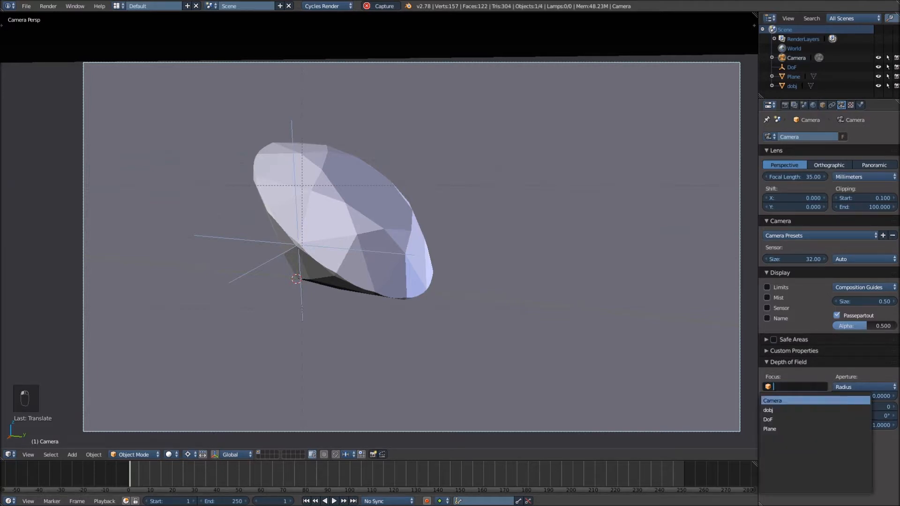
{"action": "left_click", "coordinate": [804, 419]}
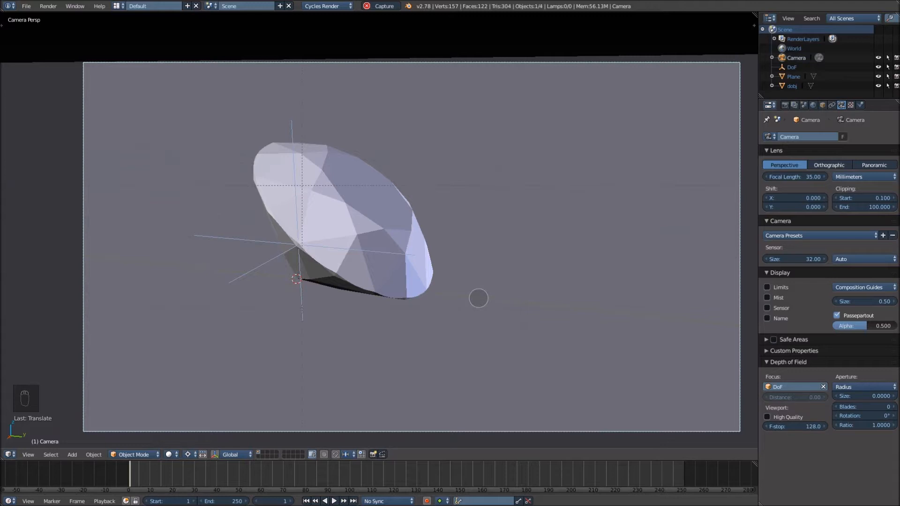
Step: Set a render border around the diamond in the camera view and preview it with rendered shading
{"action": "key", "text": "ctrl+b"}
{"action": "left_click_drag", "start_coordinate": [439, 306], "coordinate": [237, 131]}
{"action": "scroll", "coordinate": [359, 207], "scroll_direction": "up", "scroll_amount": 2}
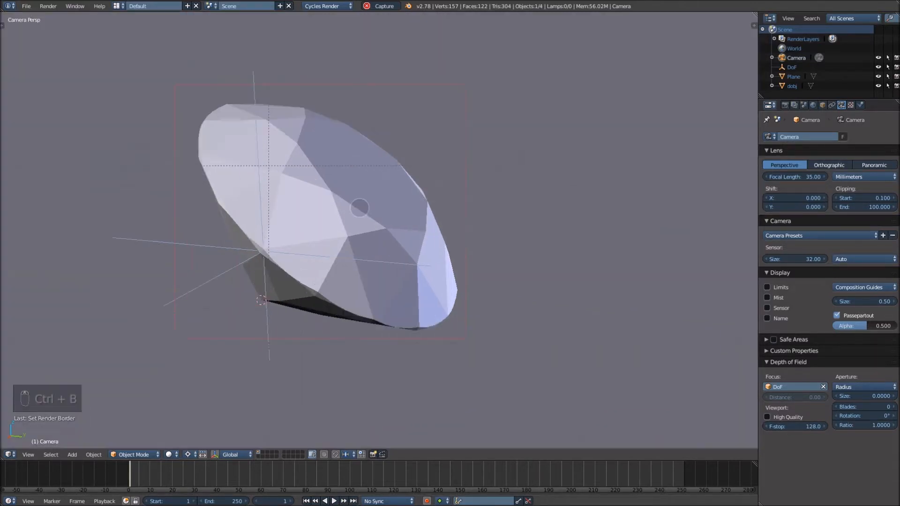
{"action": "scroll", "coordinate": [436, 207], "scroll_direction": "down", "scroll_amount": 4}
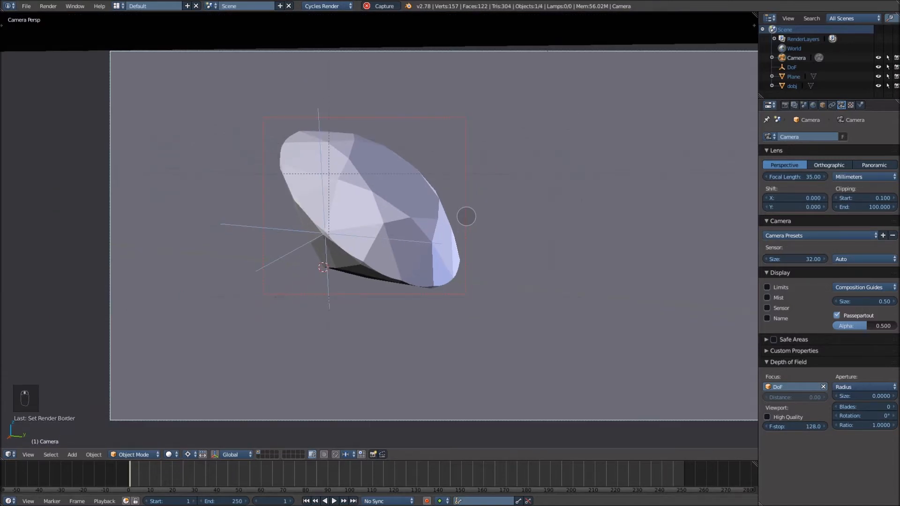
{"action": "key", "text": "shift+z"}
Step: Try a camera aperture size of 0.1, settling on 0.07
{"action": "left_click", "coordinate": [871, 397]}
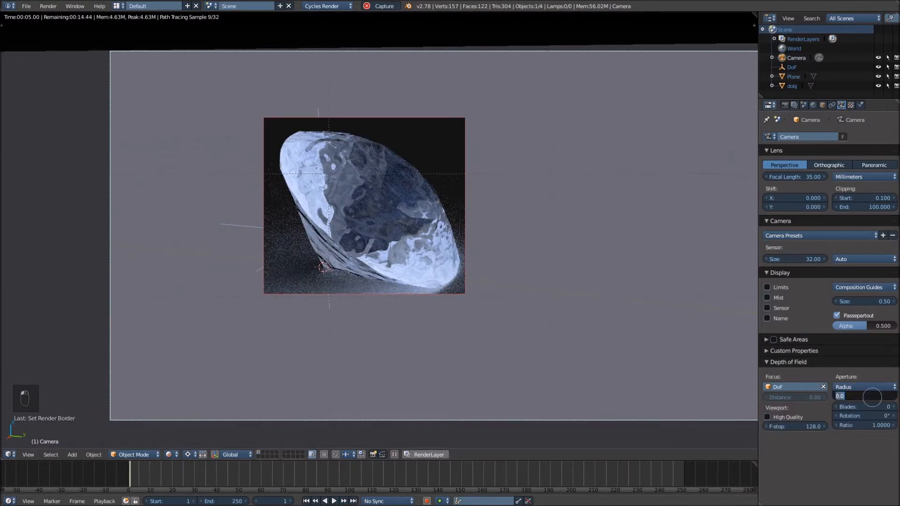
{"action": "type", "text": "0.1"}
{"action": "key", "text": "Return"}
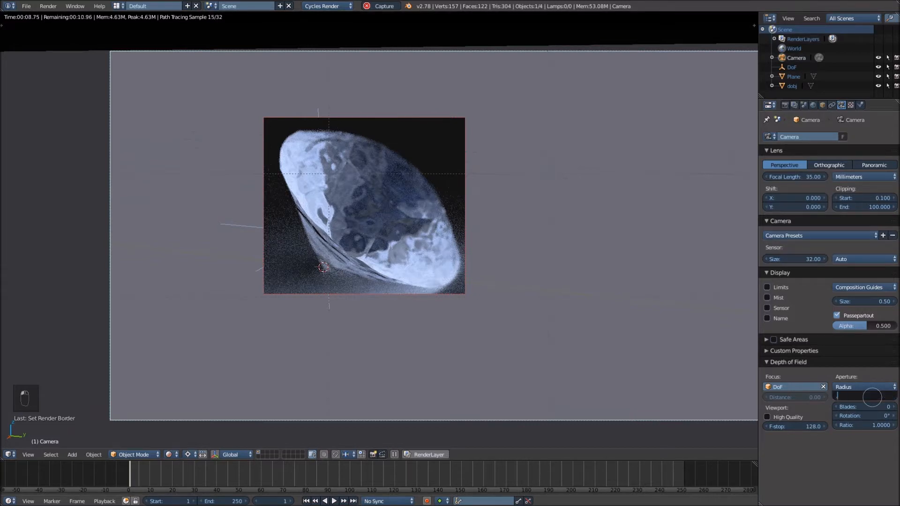
{"action": "key", "text": "Return"}
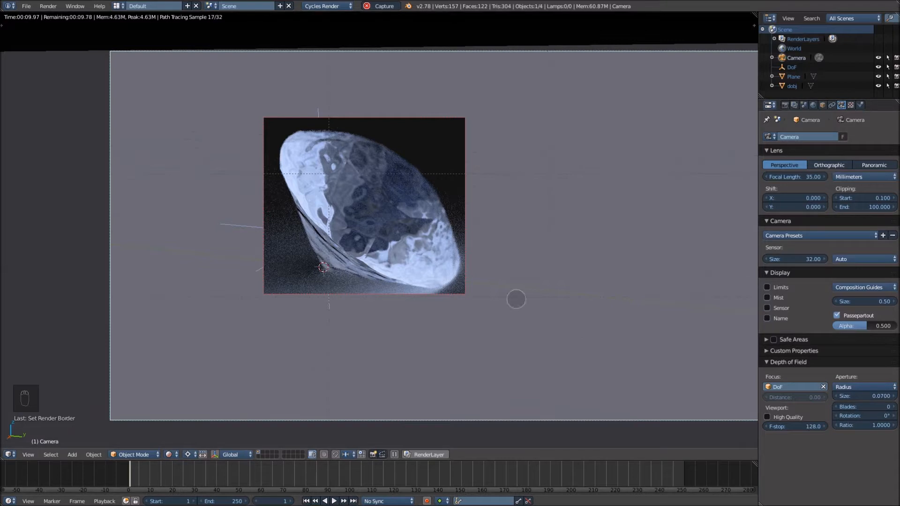
Step: Return the viewport to solid shading and clear the render border
{"action": "key", "text": "shift+z"}
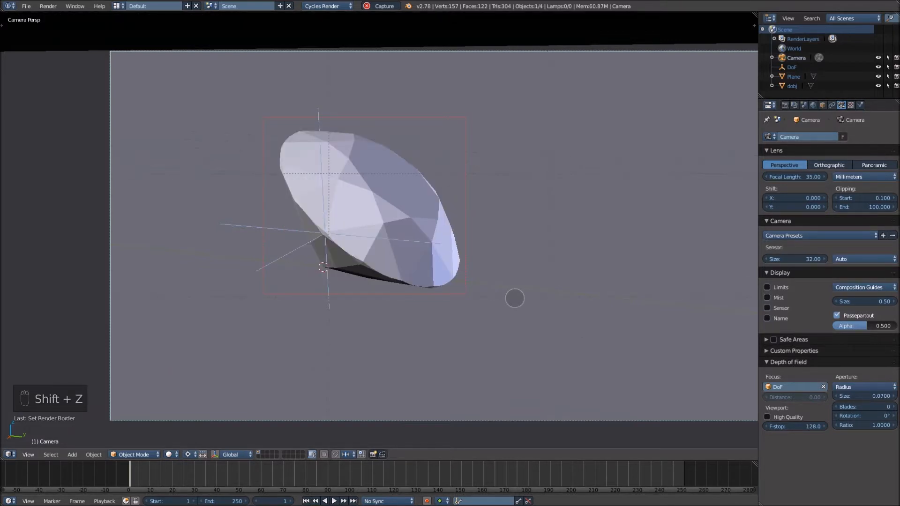
{"action": "scroll", "coordinate": [515, 298], "scroll_direction": "down", "scroll_amount": 1}
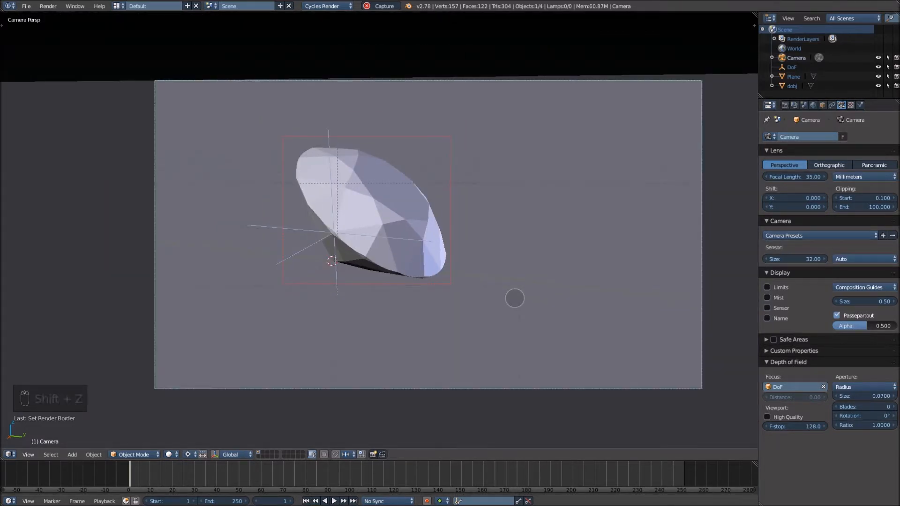
{"action": "key", "text": "ctrl+alt+b"}
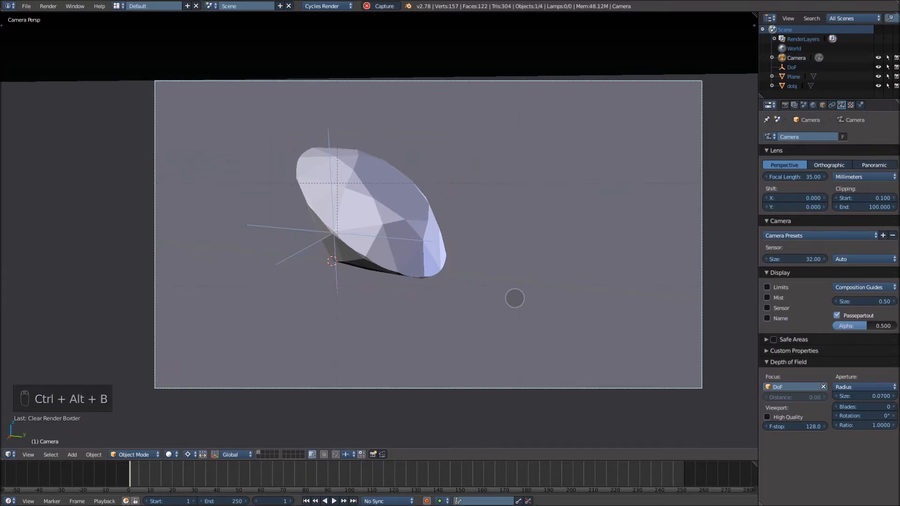
{"action": "scroll", "coordinate": [515, 299], "scroll_direction": "up", "scroll_amount": 2}
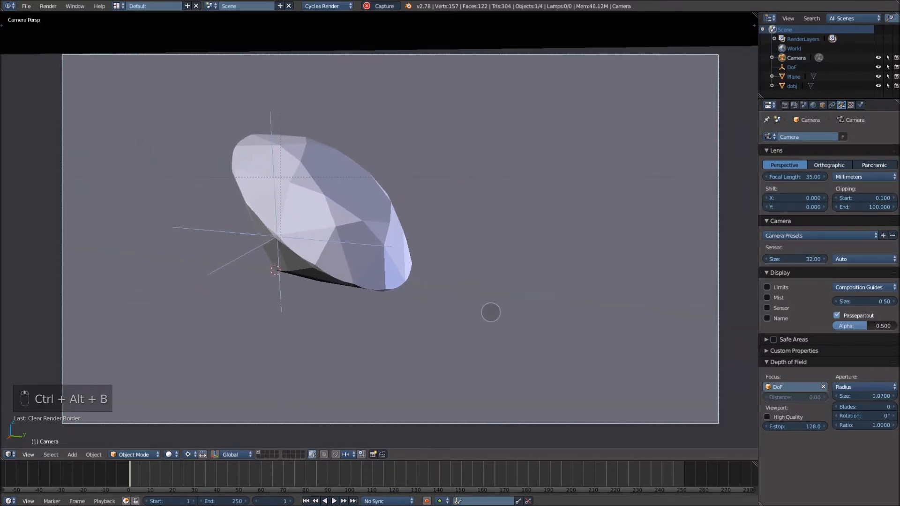
Step: Save the file over the existing one and render the camera view for inspection
{"action": "key", "text": "ctrl+s"}
{"action": "left_click", "coordinate": [491, 312]}
{"action": "scroll", "coordinate": [491, 313], "scroll_direction": "down", "scroll_amount": 2}
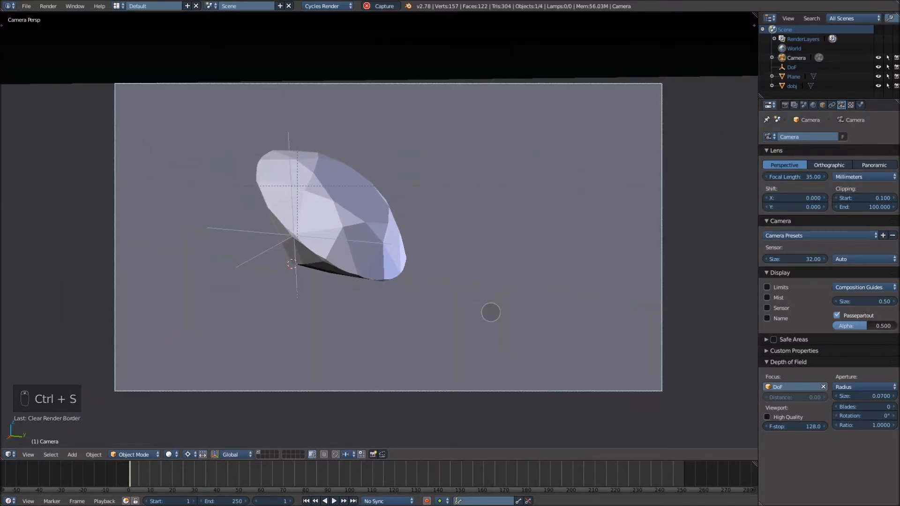
{"action": "middle_click_drag", "start_coordinate": [505, 316], "coordinate": [510, 318], "text": "shift"}
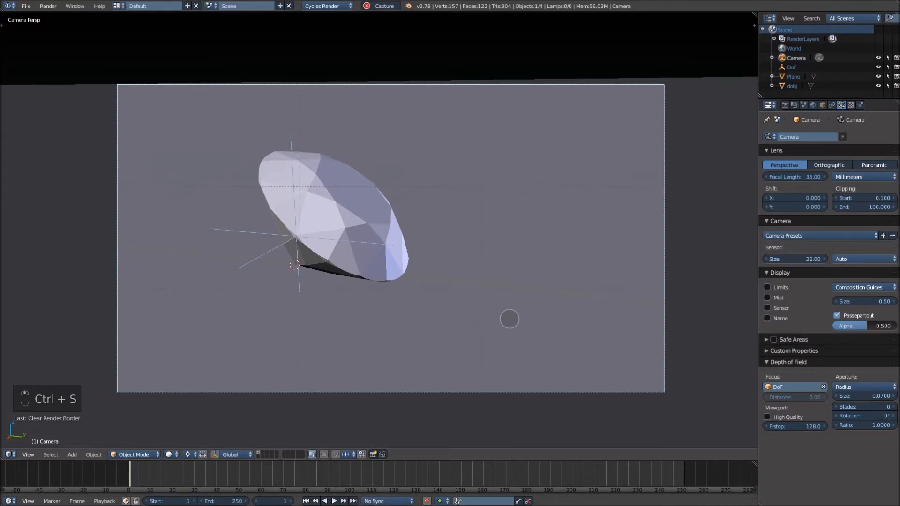
{"action": "key", "text": "F12"}
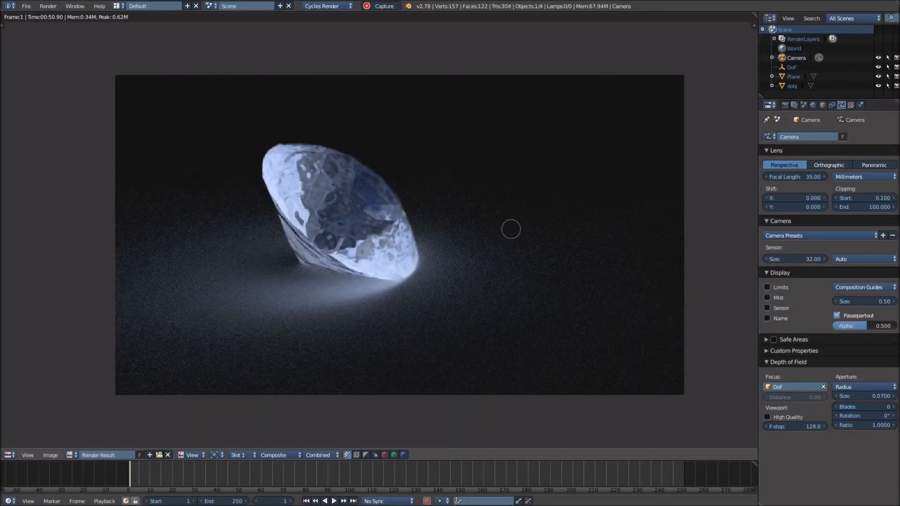
{"action": "scroll", "coordinate": [517, 242], "scroll_direction": "up", "scroll_amount": 1}
{"action": "middle_click_drag", "start_coordinate": [546, 301], "coordinate": [518, 299]}
{"action": "scroll", "coordinate": [517, 300], "scroll_direction": "down", "scroll_amount": 1}
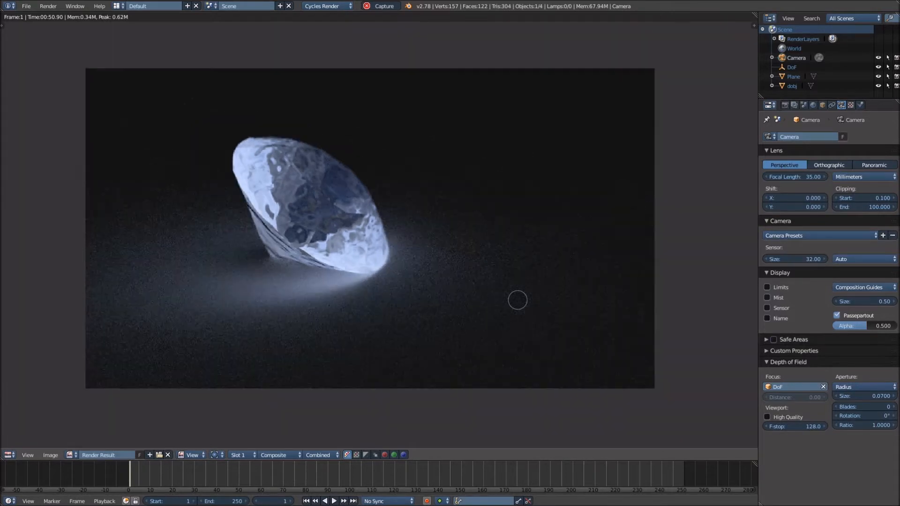
{"action": "scroll", "coordinate": [517, 300], "scroll_direction": "up", "scroll_amount": 1}
{"action": "scroll", "coordinate": [518, 300], "scroll_direction": "down", "scroll_amount": 1}
{"action": "middle_click_drag", "start_coordinate": [403, 283], "coordinate": [417, 280]}
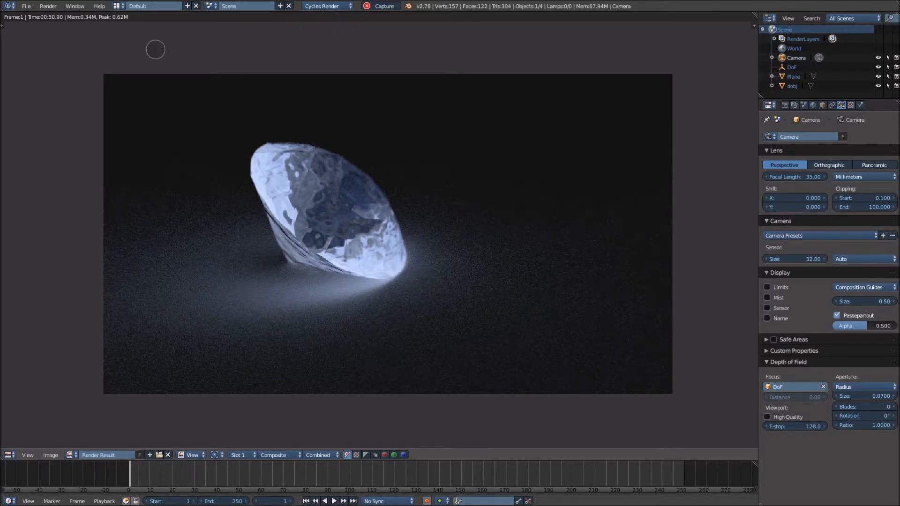
Step: Switch to the Compositing layout and maximize the node editor with its sidebar hidden
{"action": "left_click", "coordinate": [116, 5]}
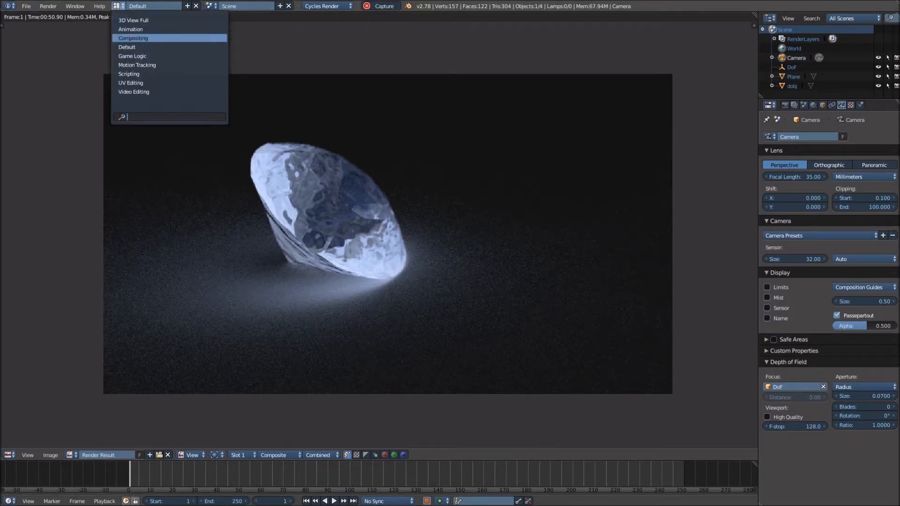
{"action": "left_click", "coordinate": [135, 38]}
{"action": "key", "text": "ctrl+space"}
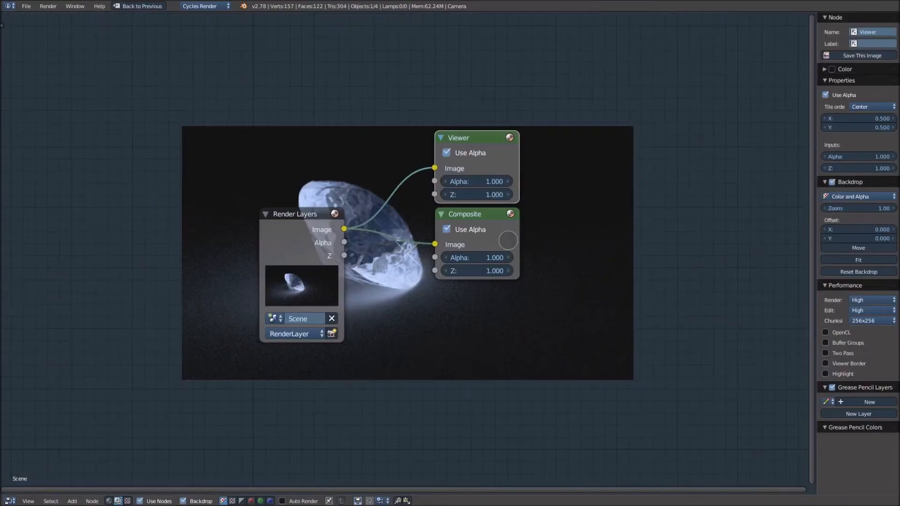
{"action": "key", "text": "n"}
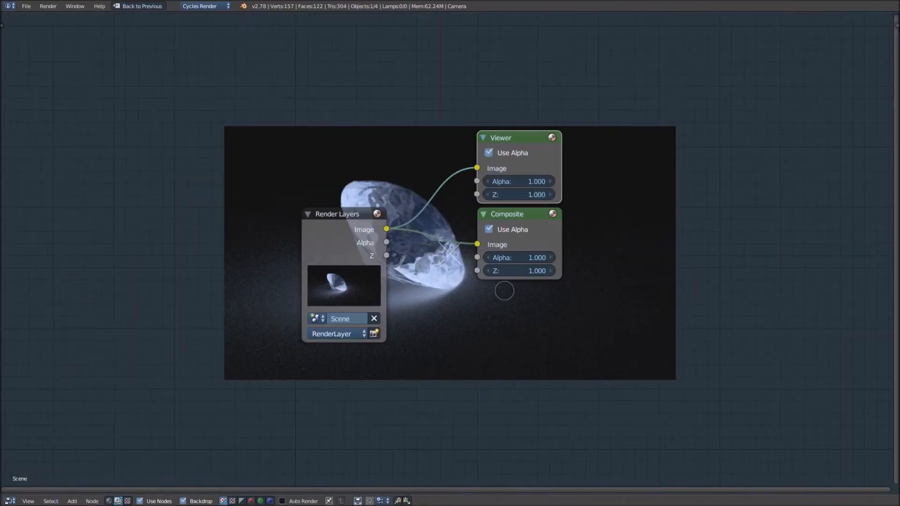
Step: Move the Render Layers node away from the Viewer and Composite nodes, clearing the backdrop between them
{"action": "middle_click_drag", "start_coordinate": [565, 326], "coordinate": [711, 347]}
{"action": "left_click", "coordinate": [491, 248]}
{"action": "key", "text": "g"}
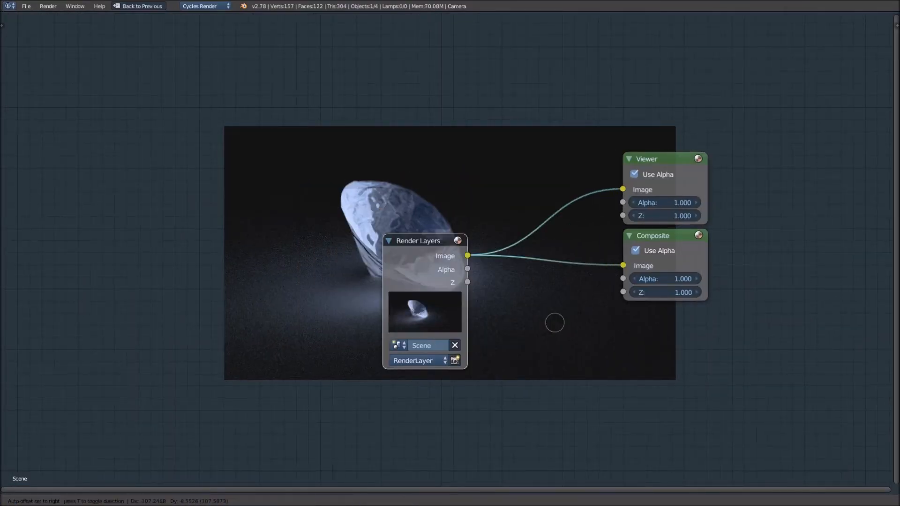
{"action": "left_click", "coordinate": [217, 270]}
{"action": "middle_click_drag", "start_coordinate": [314, 298], "coordinate": [416, 297]}
{"action": "scroll", "coordinate": [416, 289], "scroll_direction": "up", "scroll_amount": 1}
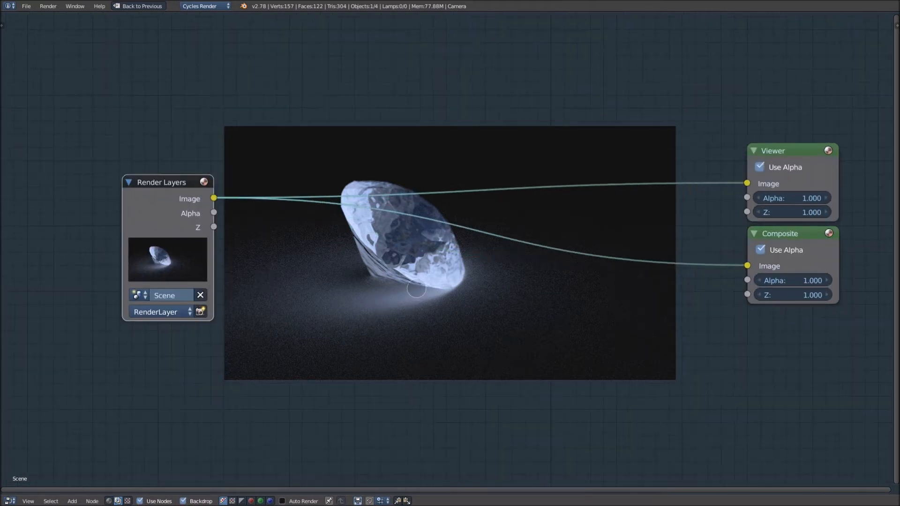
Step: Add a Blur node using Fast Gaussian, relative sizing and Y aspect correction
{"action": "key", "text": "shift+a"}
{"action": "mouse_move", "coordinate": [402, 336]}
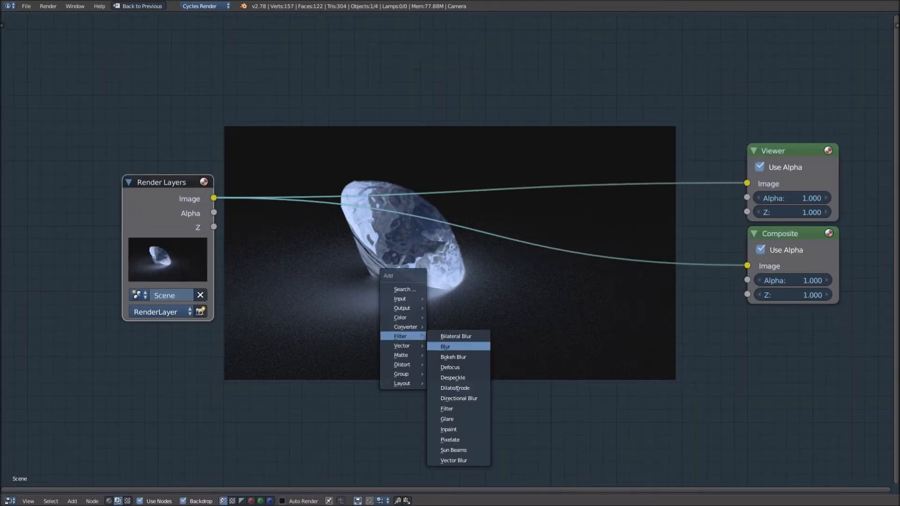
{"action": "left_click", "coordinate": [457, 345]}
{"action": "left_click", "coordinate": [316, 245]}
{"action": "left_click", "coordinate": [361, 285]}
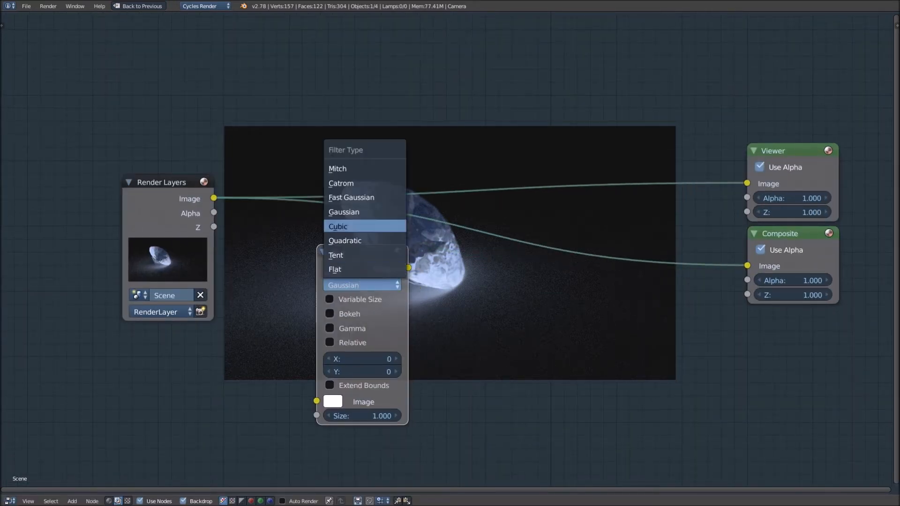
{"action": "left_click", "coordinate": [351, 198]}
{"action": "left_click", "coordinate": [329, 299]}
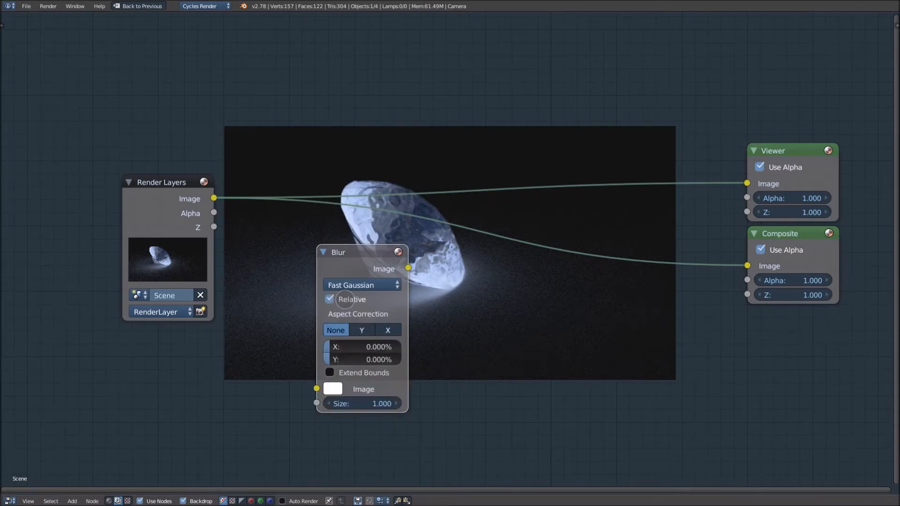
{"action": "left_click", "coordinate": [362, 331]}
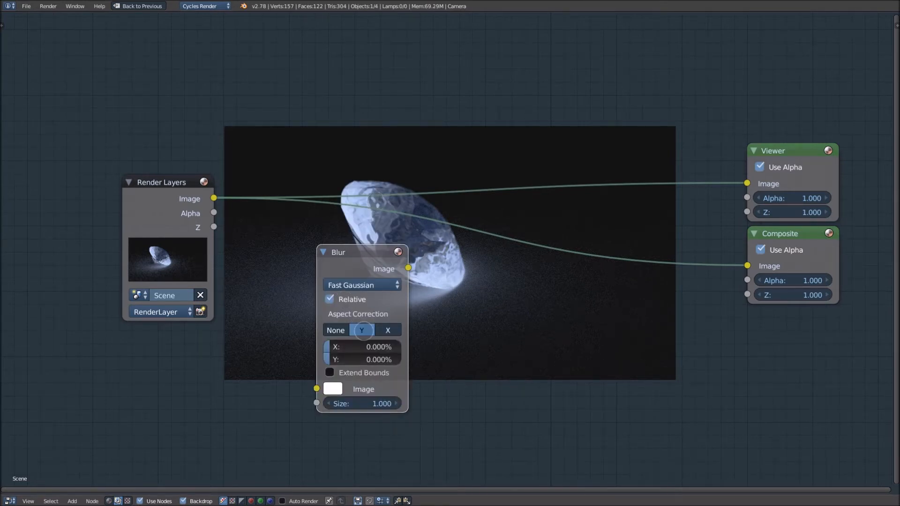
Step: Feed the Render Layers image into the Blur node and send the blurred output to the Viewer
{"action": "left_click_drag", "start_coordinate": [213, 197], "coordinate": [317, 389]}
{"action": "left_click", "coordinate": [390, 253], "text": "ctrl+shift"}
{"action": "scroll", "coordinate": [422, 307], "scroll_direction": "up", "scroll_amount": 1}
{"action": "middle_click_drag", "start_coordinate": [423, 310], "coordinate": [287, 308]}
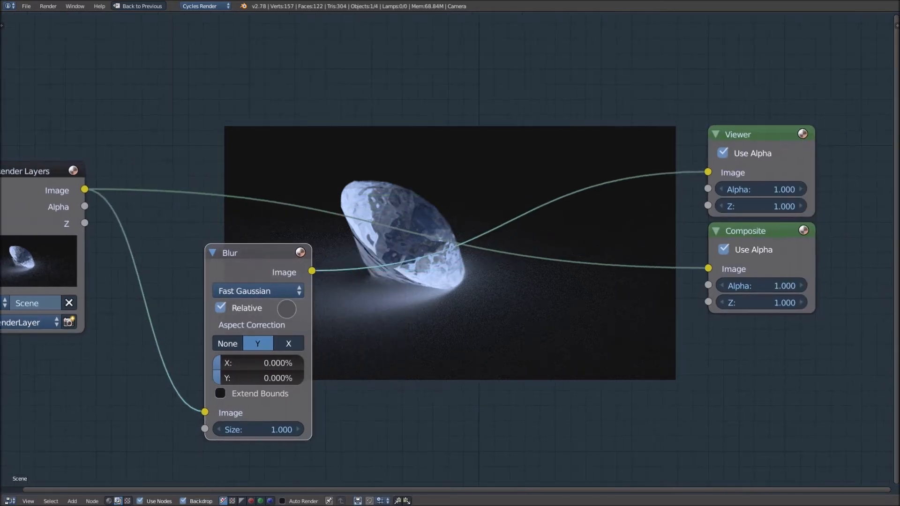
Step: Set the Blur node to 1% in X and Y with size 5, and place it slightly lower
{"action": "left_click_drag", "start_coordinate": [277, 362], "coordinate": [277, 374]}
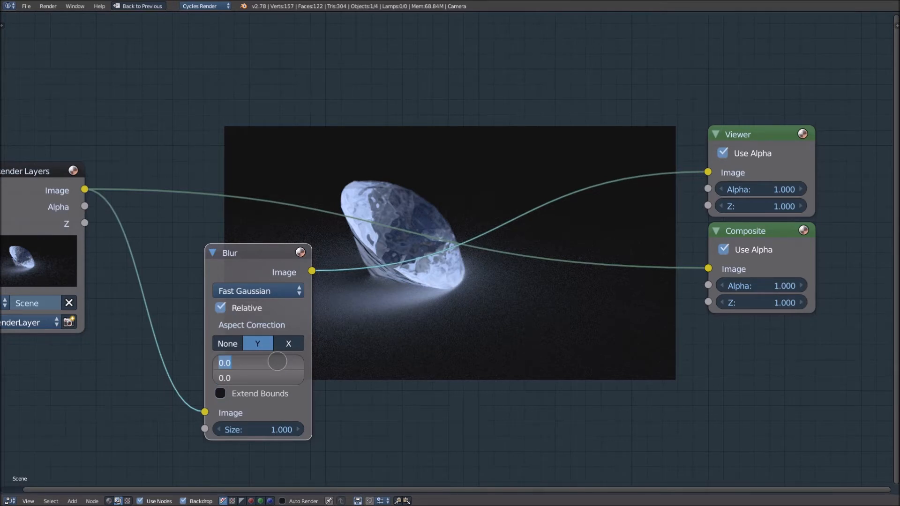
{"action": "type", "text": "1"}
{"action": "key", "text": "Return"}
{"action": "left_click", "coordinate": [274, 429]}
{"action": "type", "text": "5"}
{"action": "key", "text": "Return"}
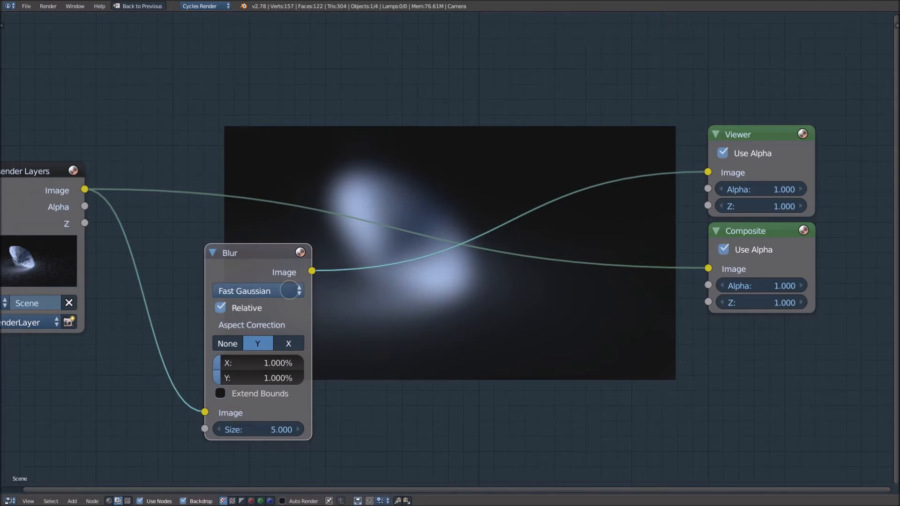
{"action": "key", "text": "g"}
{"action": "left_click", "coordinate": [455, 355]}
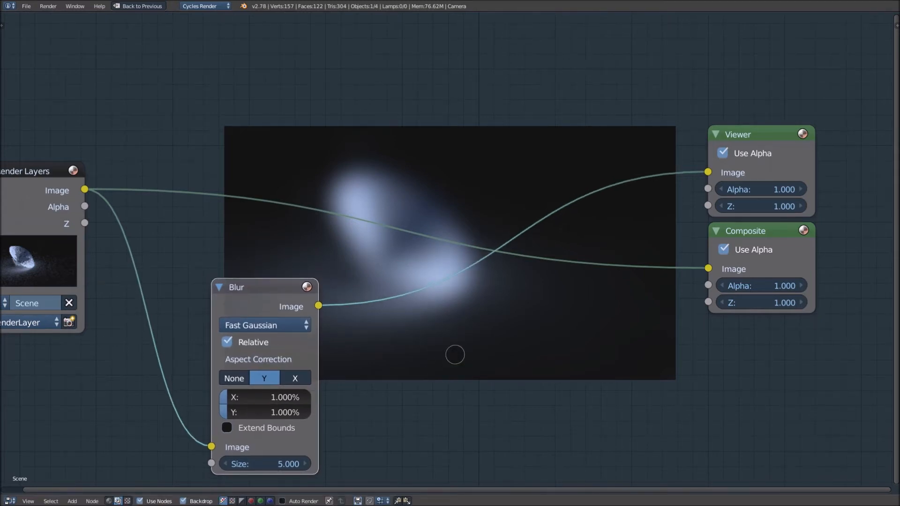
Step: Insert a Mix color node into the link between Render Layers and Composite, positioned above the Blur node
{"action": "key", "text": "shift+a"}
{"action": "mouse_move", "coordinate": [438, 336]}
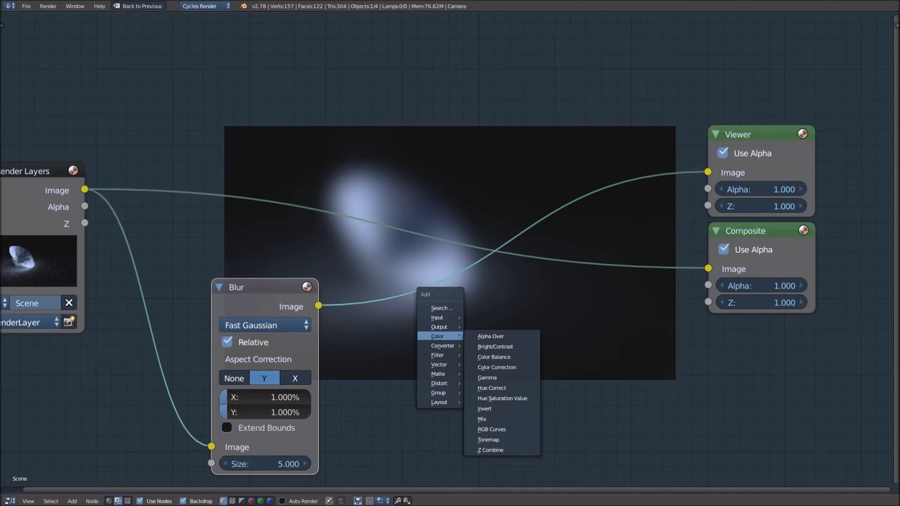
{"action": "left_click", "coordinate": [482, 419]}
{"action": "left_click", "coordinate": [542, 246]}
{"action": "left_click_drag", "start_coordinate": [586, 258], "coordinate": [454, 135]}
Step: Set the Mix node to Add, connect the Blur output to its second image input, and view the result
{"action": "left_click", "coordinate": [472, 171]}
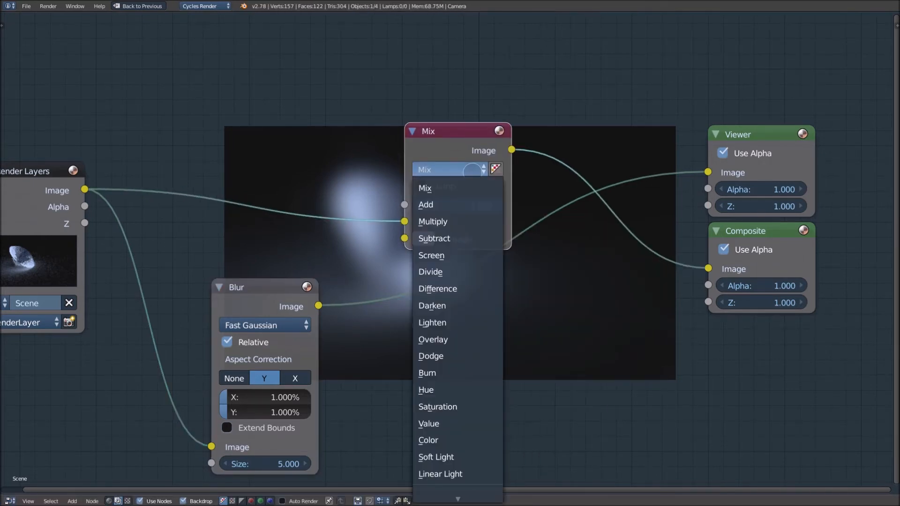
{"action": "left_click", "coordinate": [426, 204]}
{"action": "left_click_drag", "start_coordinate": [318, 305], "coordinate": [405, 239]}
{"action": "left_click", "coordinate": [479, 167], "text": "ctrl+shift"}
{"action": "middle_click_drag", "start_coordinate": [511, 207], "coordinate": [616, 306]}
{"action": "scroll", "coordinate": [623, 314], "scroll_direction": "up", "scroll_amount": 3}
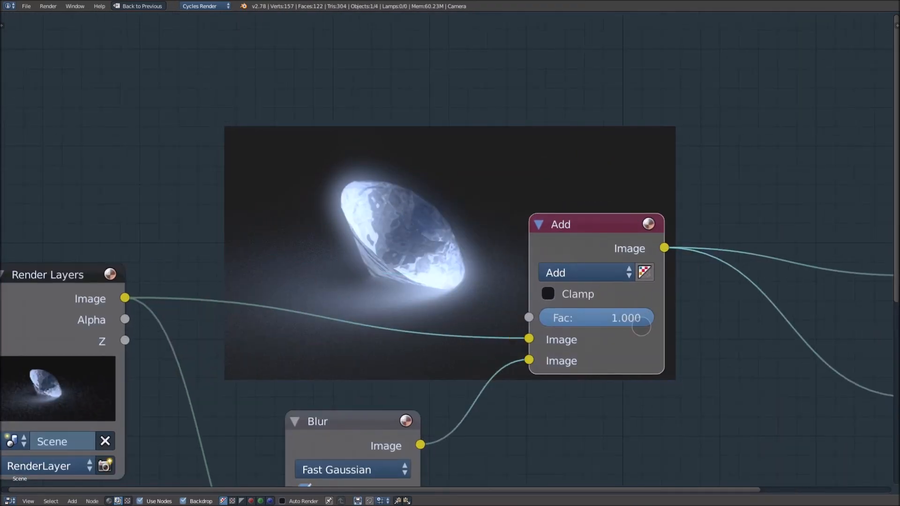
Step: Lower the Add node's blend factor to 0.273 to soften the glow over the diamond
{"action": "left_click_drag", "start_coordinate": [640, 319], "coordinate": [570, 318]}
{"action": "scroll", "coordinate": [577, 317], "scroll_direction": "down", "scroll_amount": 3}
{"action": "scroll", "coordinate": [577, 317], "scroll_direction": "down", "scroll_amount": 1}
{"action": "scroll", "coordinate": [572, 291], "scroll_direction": "up", "scroll_amount": 2}
Step: Try the Dodge blend mode on the Mix node and return it to Add
{"action": "left_click", "coordinate": [565, 269]}
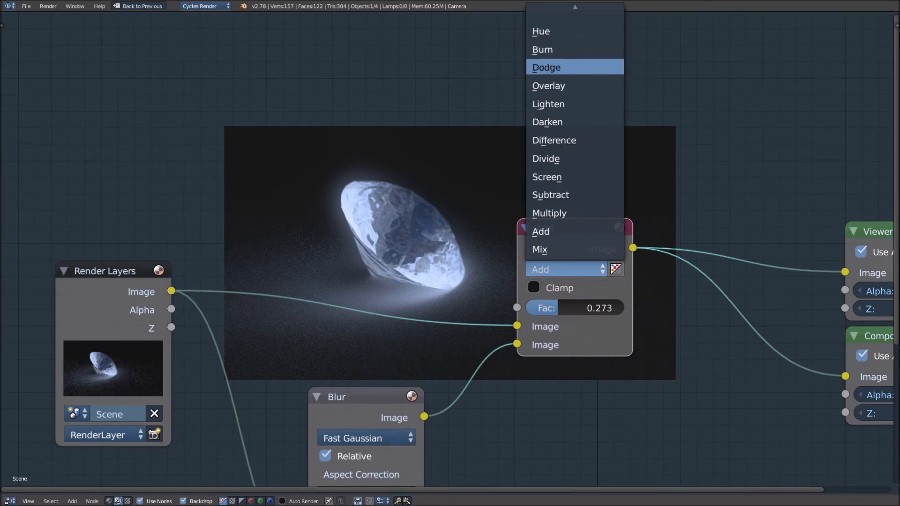
{"action": "left_click", "coordinate": [584, 62]}
{"action": "left_click", "coordinate": [575, 275]}
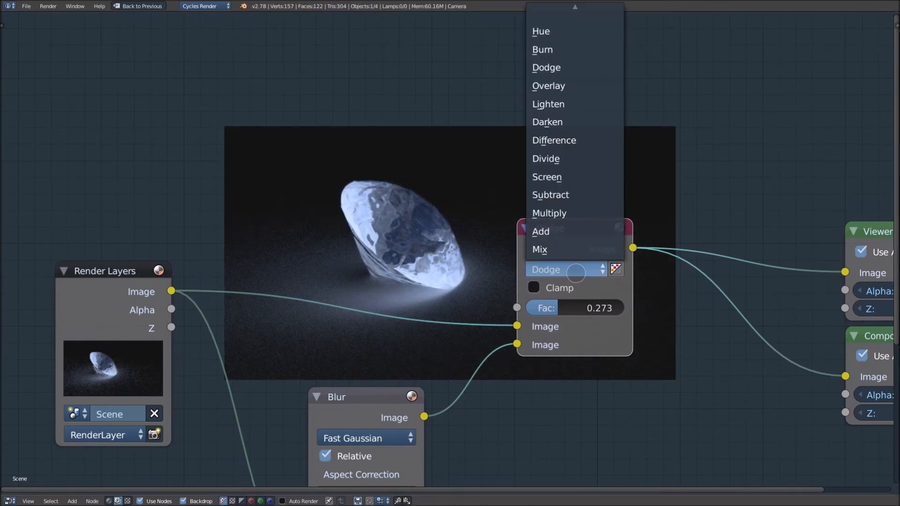
{"action": "left_click", "coordinate": [544, 231]}
{"action": "scroll", "coordinate": [627, 323], "scroll_direction": "up", "scroll_amount": 2}
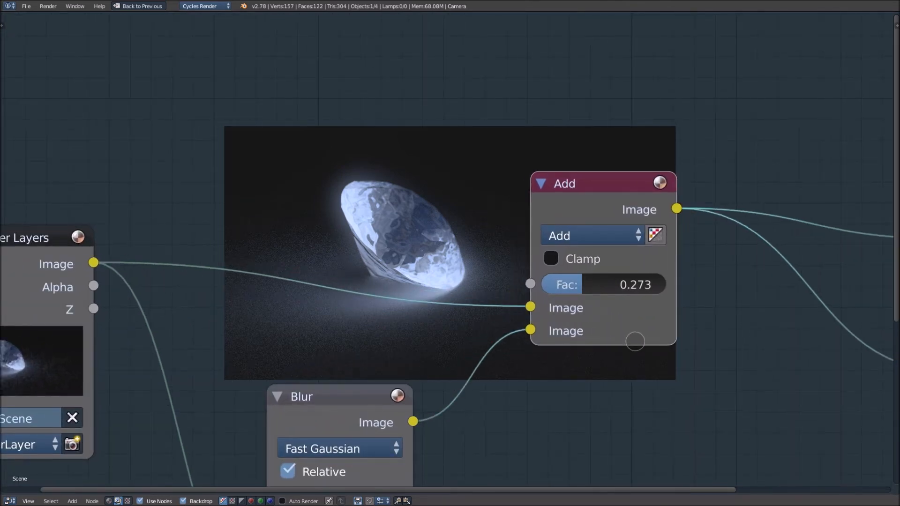
Step: Widen the gap between the Add node and the output nodes, and join the Viewer and Composite links through one reroute point
{"action": "scroll", "coordinate": [635, 341], "scroll_direction": "down", "scroll_amount": 4}
{"action": "key", "text": "b"}
{"action": "left_click_drag", "start_coordinate": [456, 391], "coordinate": [283, 273]}
{"action": "key", "text": "g"}
{"action": "left_click", "coordinate": [316, 337]}
{"action": "scroll", "coordinate": [481, 356], "scroll_direction": "up", "scroll_amount": 1}
{"action": "scroll", "coordinate": [481, 356], "scroll_direction": "up", "scroll_amount": 2}
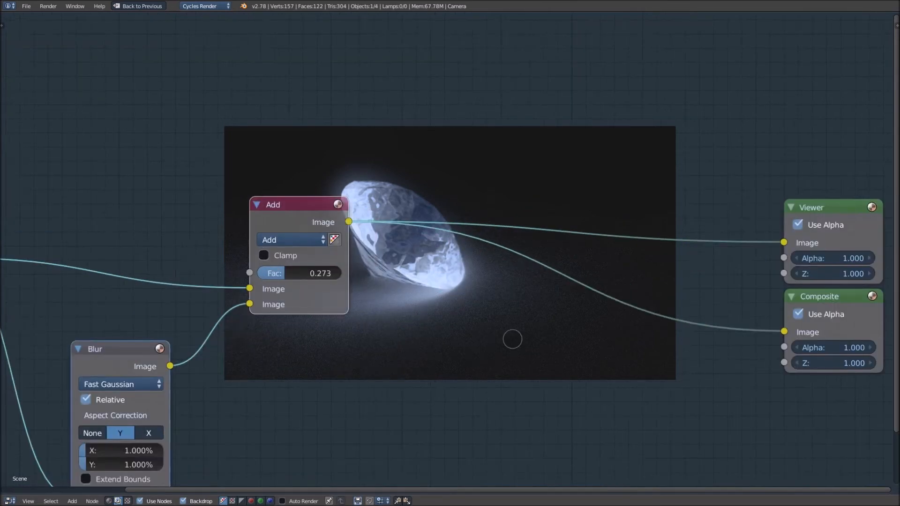
{"action": "middle_click_drag", "start_coordinate": [511, 337], "coordinate": [404, 370]}
{"action": "right_click_drag", "start_coordinate": [605, 370], "coordinate": [605, 370], "text": "shift"}
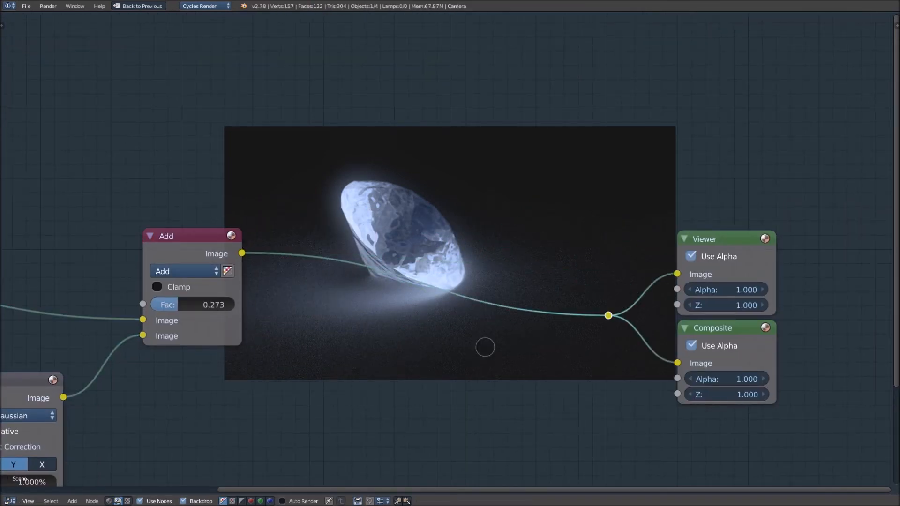
Step: Insert an RGB Curves node into the link between the Add node and the reroute point
{"action": "key", "text": "shift+a"}
{"action": "mouse_move", "coordinate": [467, 348]}
{"action": "left_click", "coordinate": [532, 441]}
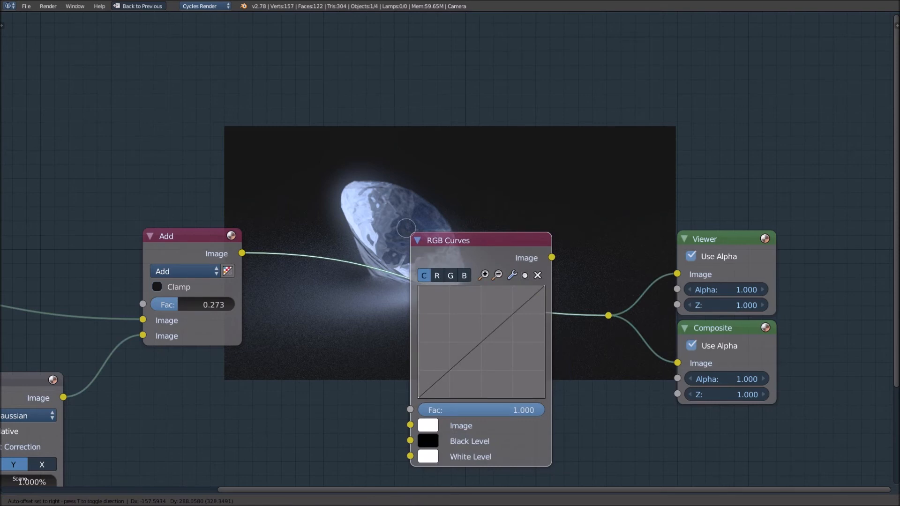
{"action": "left_click", "coordinate": [419, 240]}
Step: Shape the combined RGB curve into an S with points at X 0.35, Y 0.24375 and X 0.63889, Y 0.83125
{"action": "middle_click_drag", "start_coordinate": [419, 241], "coordinate": [601, 284]}
{"action": "left_click_drag", "start_coordinate": [628, 311], "coordinate": [626, 289]}
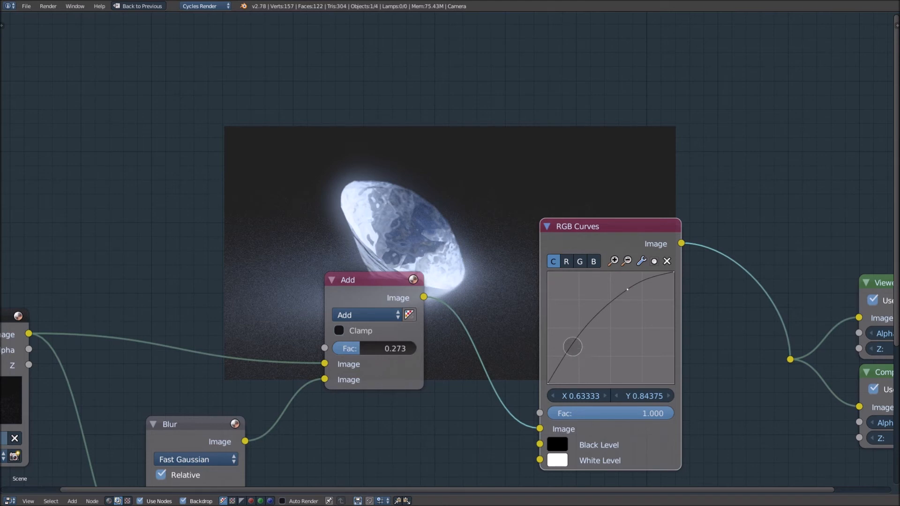
{"action": "left_click_drag", "start_coordinate": [571, 345], "coordinate": [590, 357]}
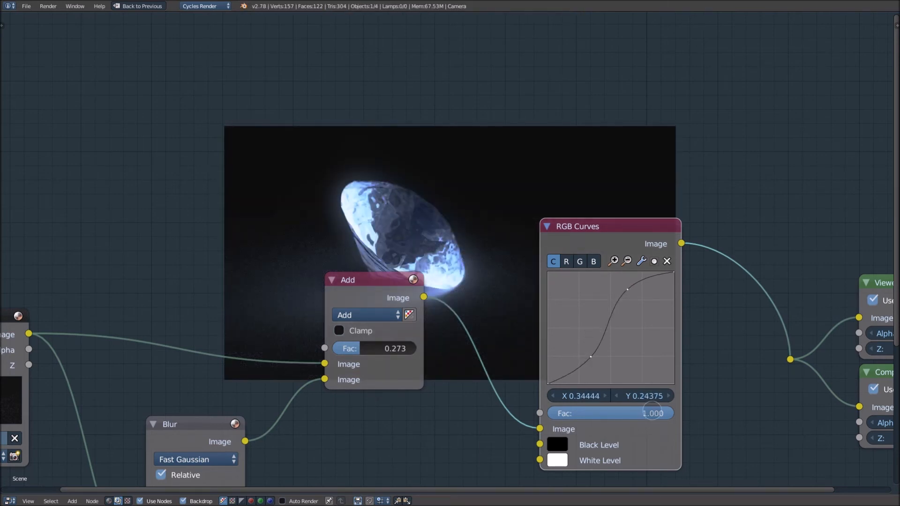
{"action": "left_click_drag", "start_coordinate": [592, 354], "coordinate": [593, 346]}
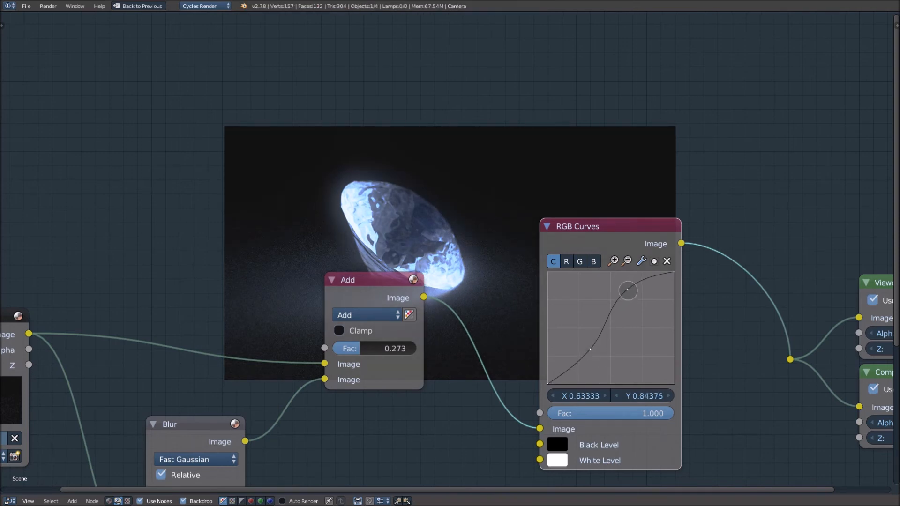
{"action": "left_click_drag", "start_coordinate": [628, 294], "coordinate": [628, 295]}
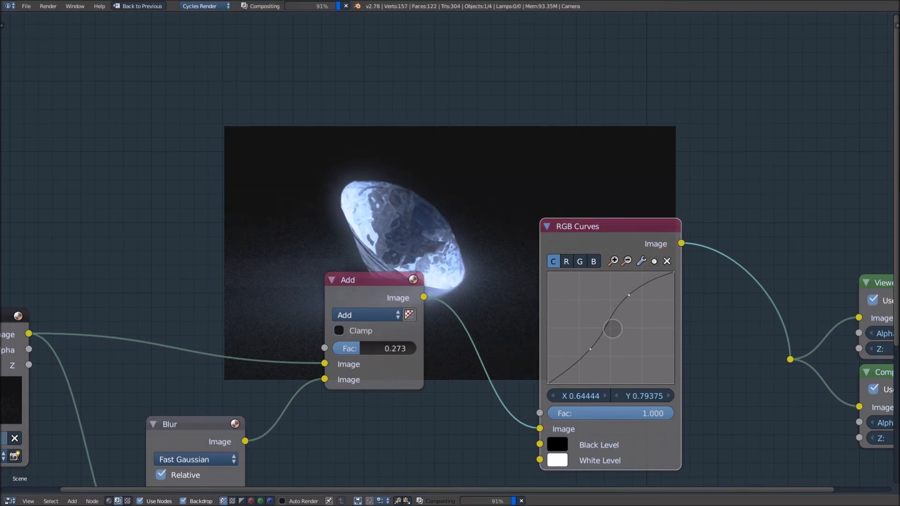
{"action": "left_click_drag", "start_coordinate": [595, 346], "coordinate": [596, 353]}
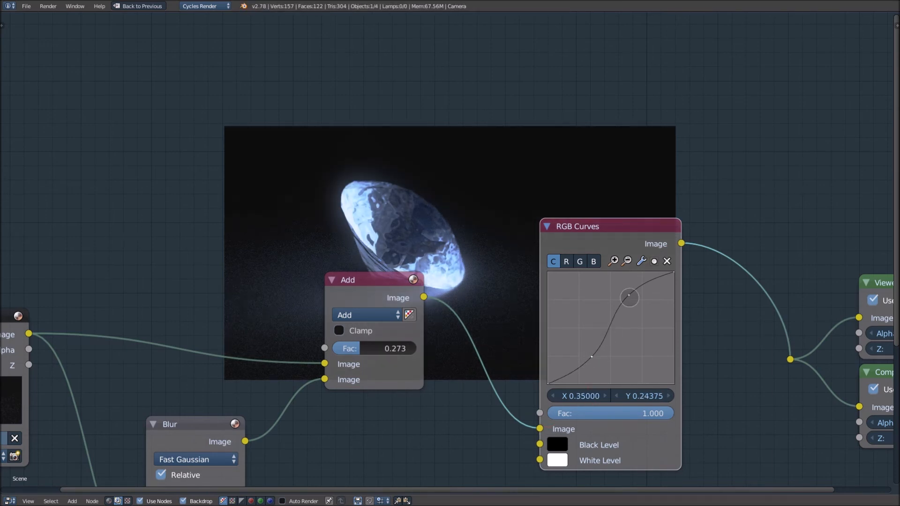
{"action": "left_click", "coordinate": [629, 295]}
Step: Bring the whole node tree into view and restore the full Compositing layout from the maximized node editor
{"action": "scroll", "coordinate": [591, 325], "scroll_direction": "down", "scroll_amount": 2}
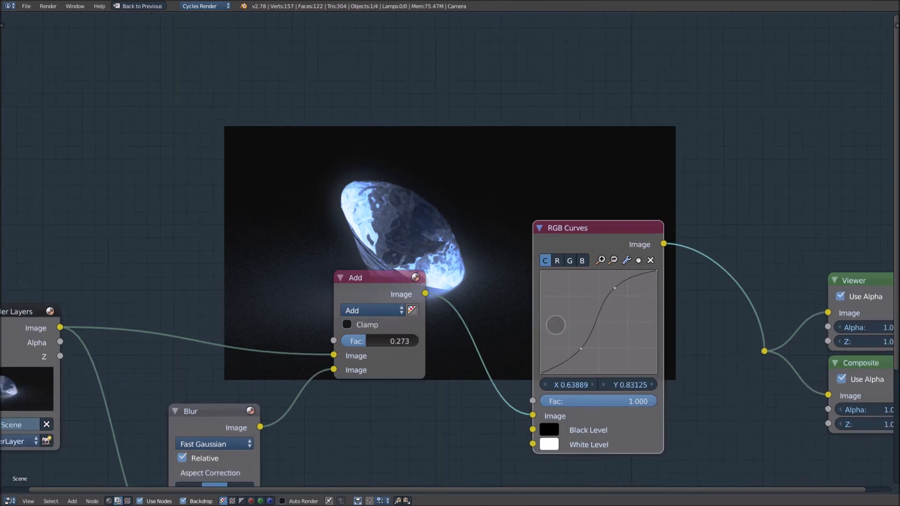
{"action": "middle_click_drag", "start_coordinate": [584, 334], "coordinate": [711, 370]}
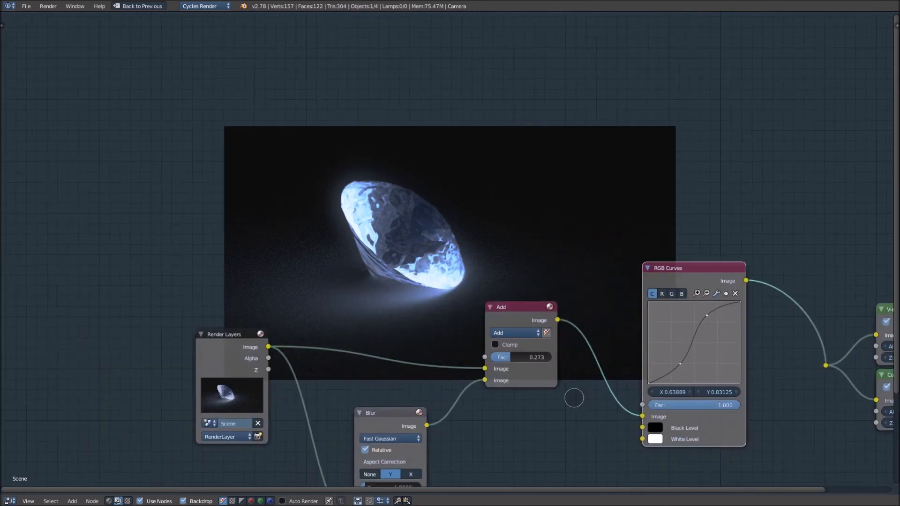
{"action": "middle_click_drag", "start_coordinate": [574, 398], "coordinate": [436, 326]}
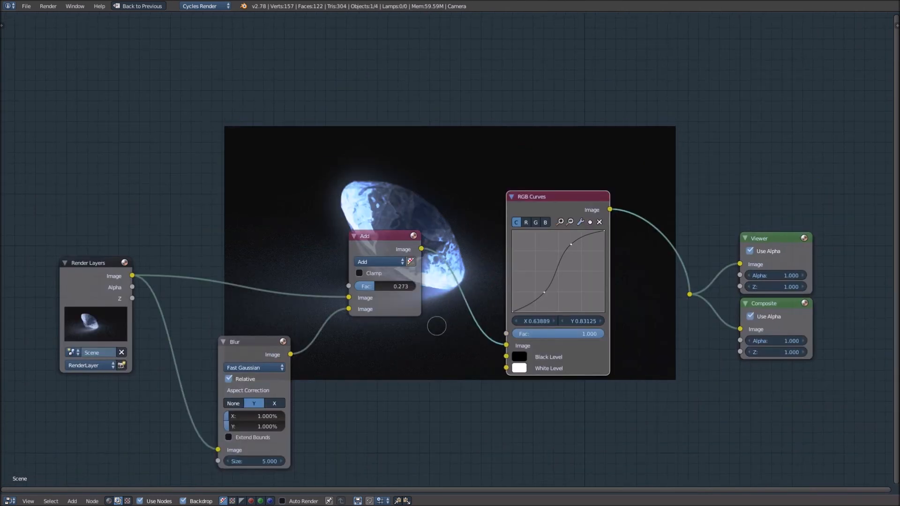
{"action": "scroll", "coordinate": [436, 328], "scroll_direction": "down", "scroll_amount": 3}
{"action": "scroll", "coordinate": [437, 332], "scroll_direction": "up", "scroll_amount": 1}
{"action": "key", "text": "shift+space"}
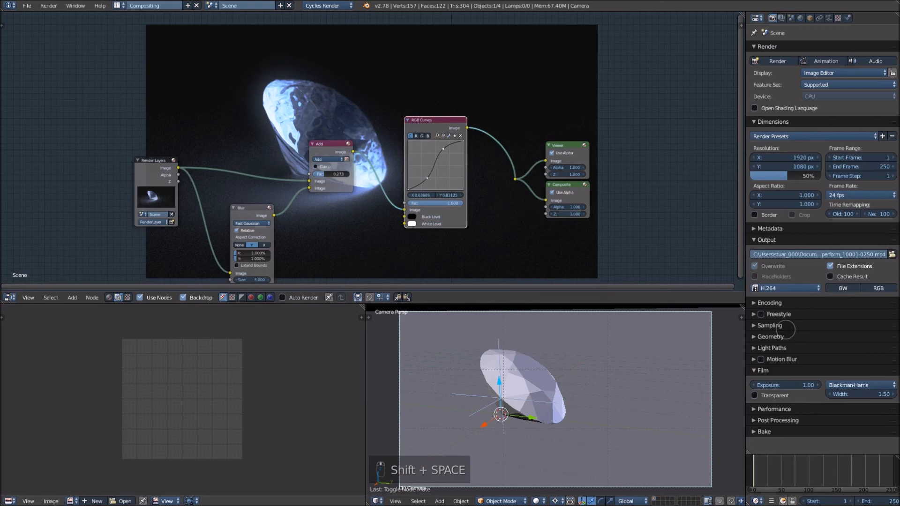
Step: Set the Cycles render samples to 150 in the scene's sampling settings
{"action": "left_click", "coordinate": [785, 330]}
{"action": "double_click", "coordinate": [849, 374]}
{"action": "type", "text": "150"}
{"action": "key", "text": "Return"}
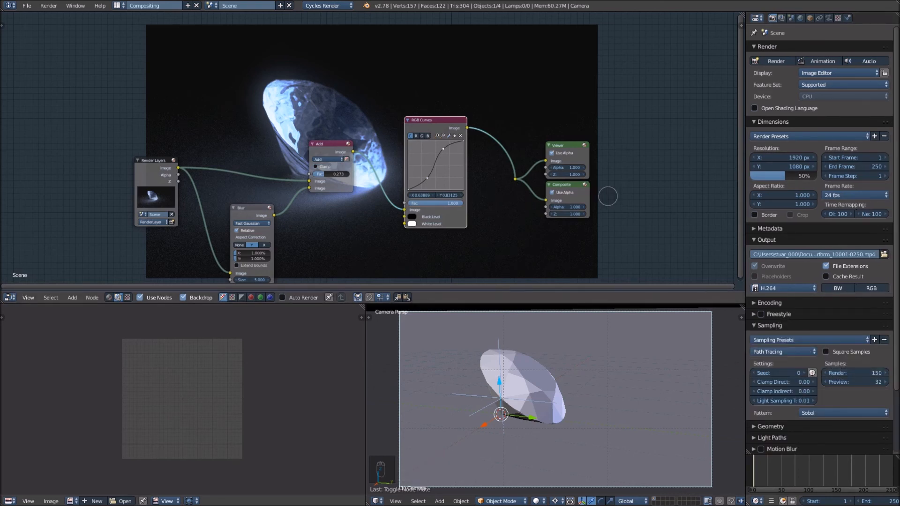
Step: Save the project over the existing file practice_2.blend
{"action": "key", "text": "ctrl+s"}
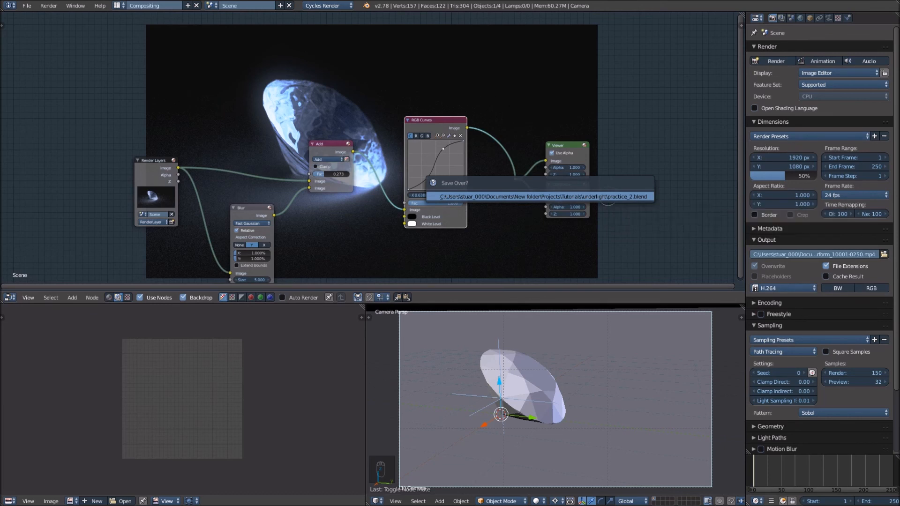
{"action": "left_click", "coordinate": [608, 196]}
{"action": "key", "text": "ctrl+s"}
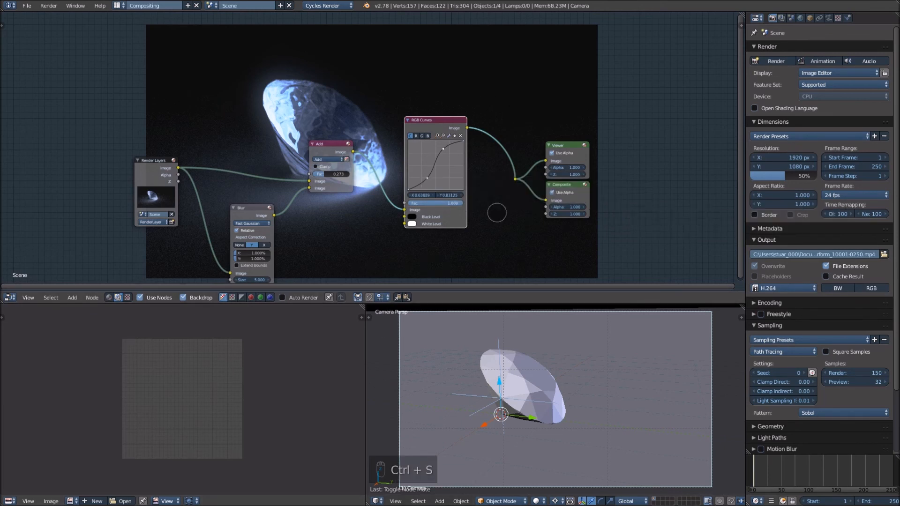